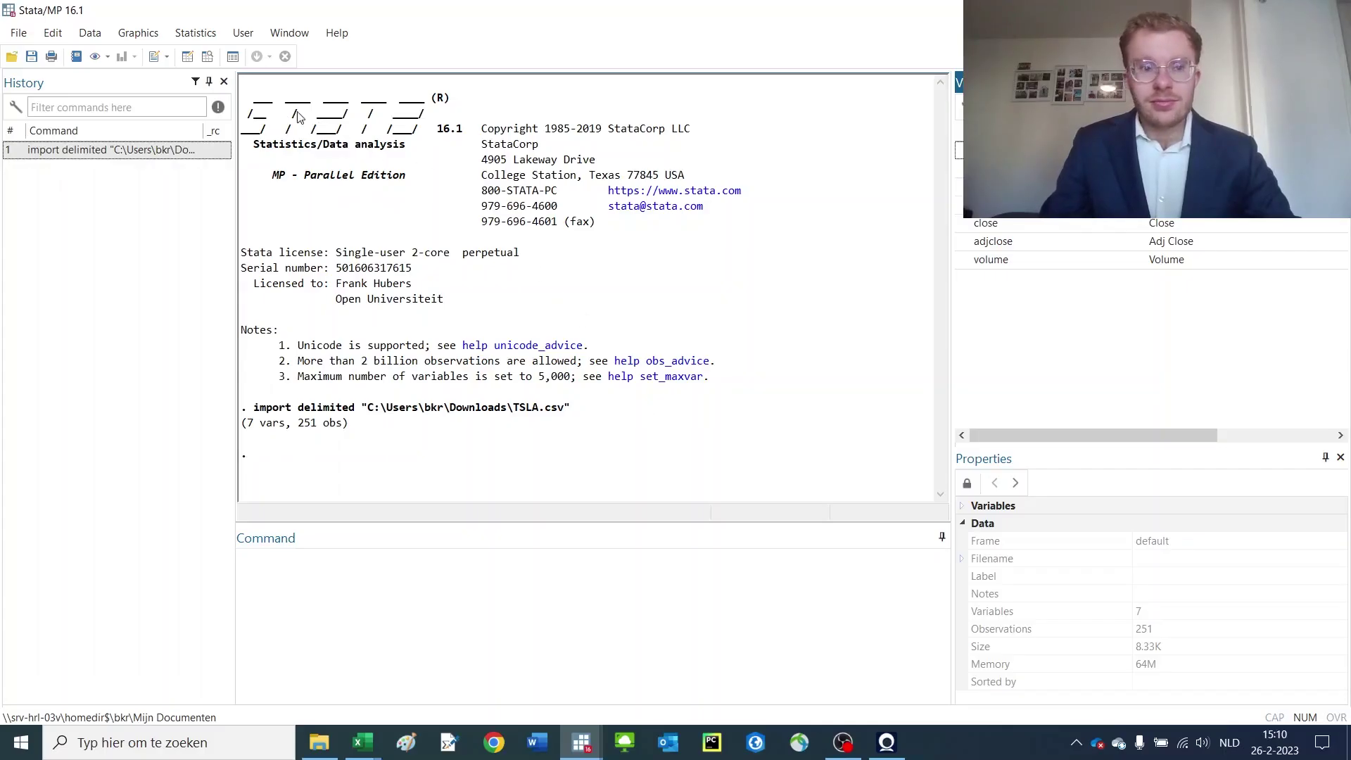
Step: Browse the dataset, inspecting the date, close and adjclose columns in the Data Editor
click(207, 56)
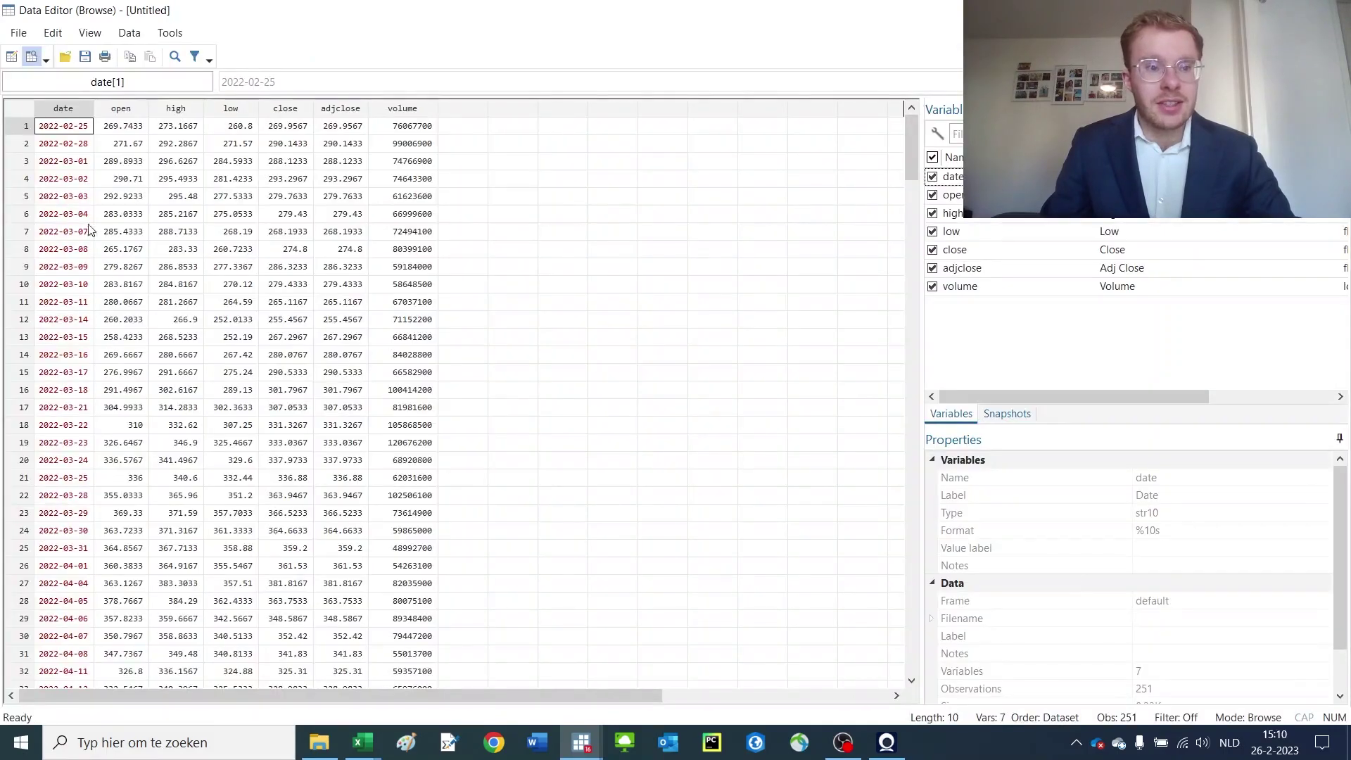
drag(63, 162, 64, 425)
drag(343, 144, 300, 379)
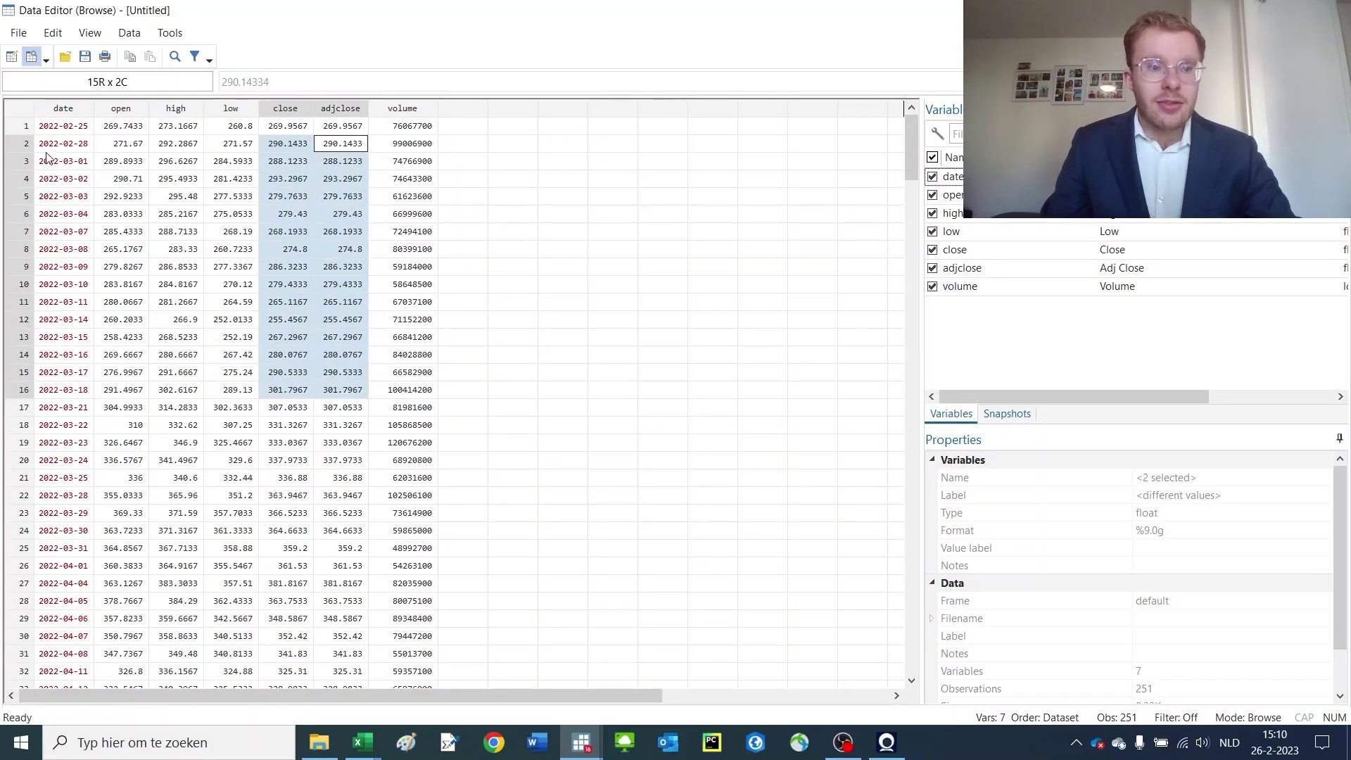
drag(50, 152, 84, 292)
click(472, 143)
drag(472, 144, 468, 338)
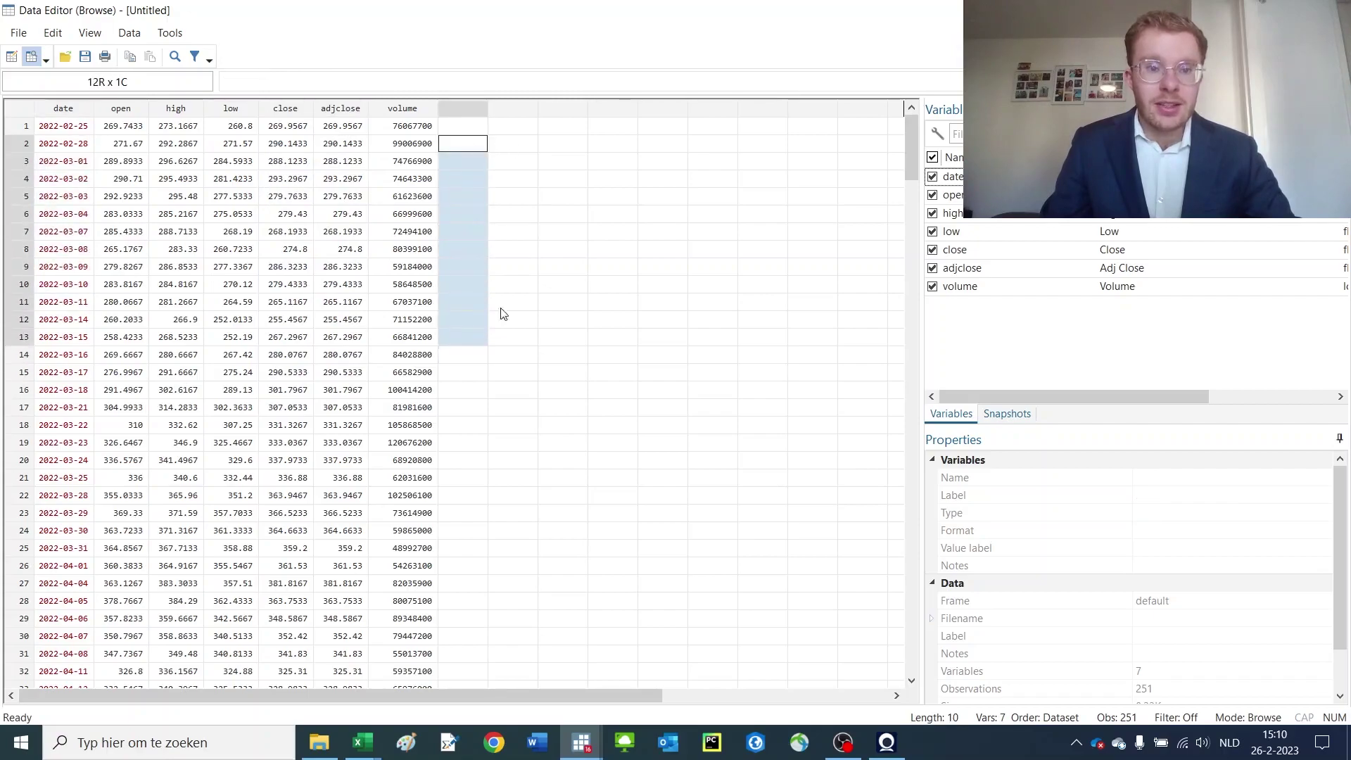
key(alt+Tab)
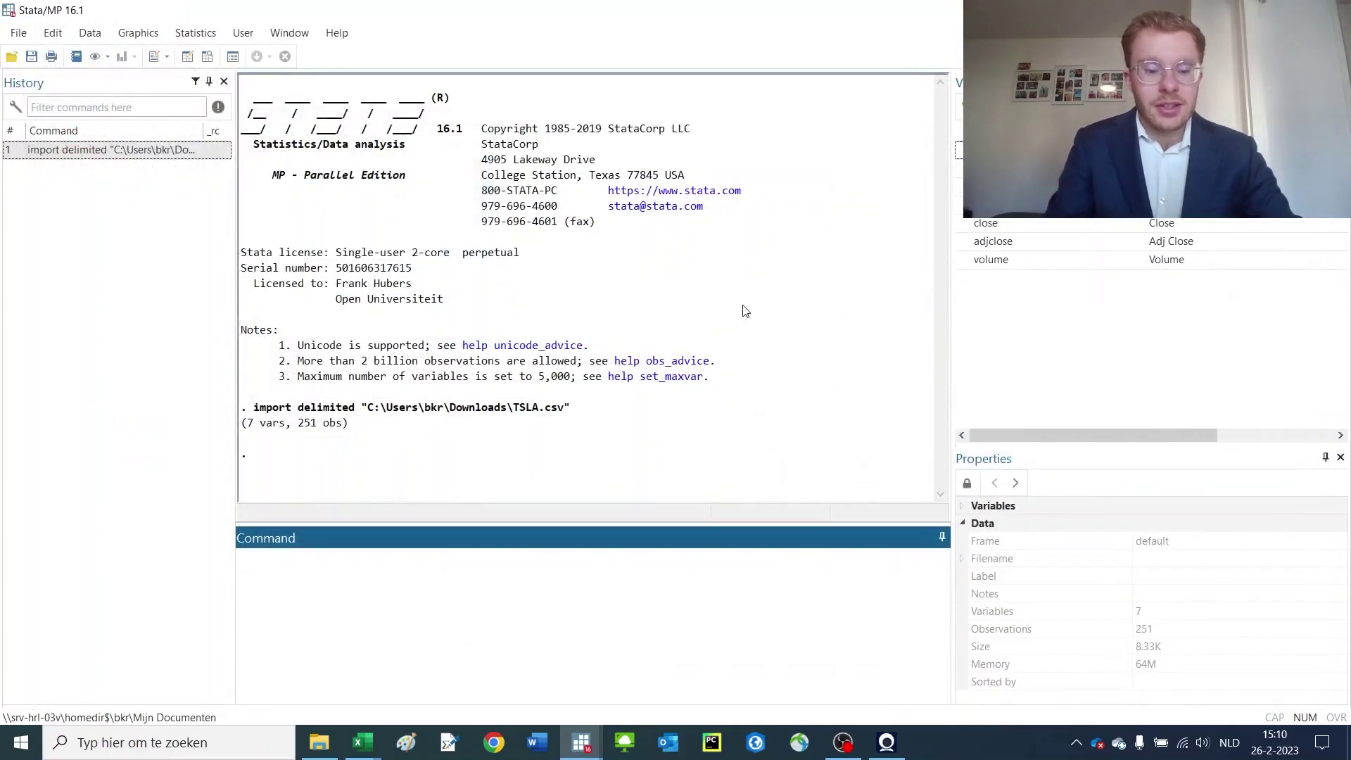
Step: Create t = _n numbering observations 1 to 251 and check the new t column in the browser
text(gen t = _n)
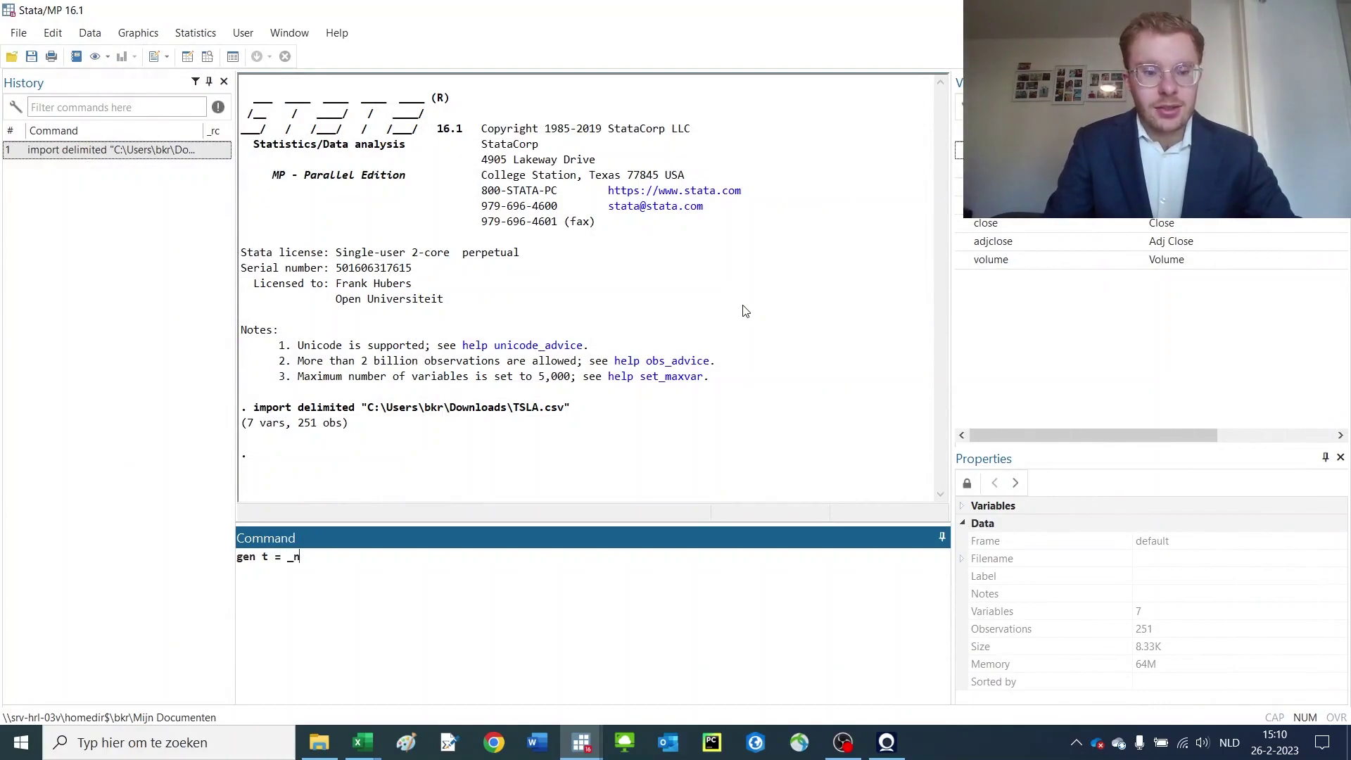
key(Return)
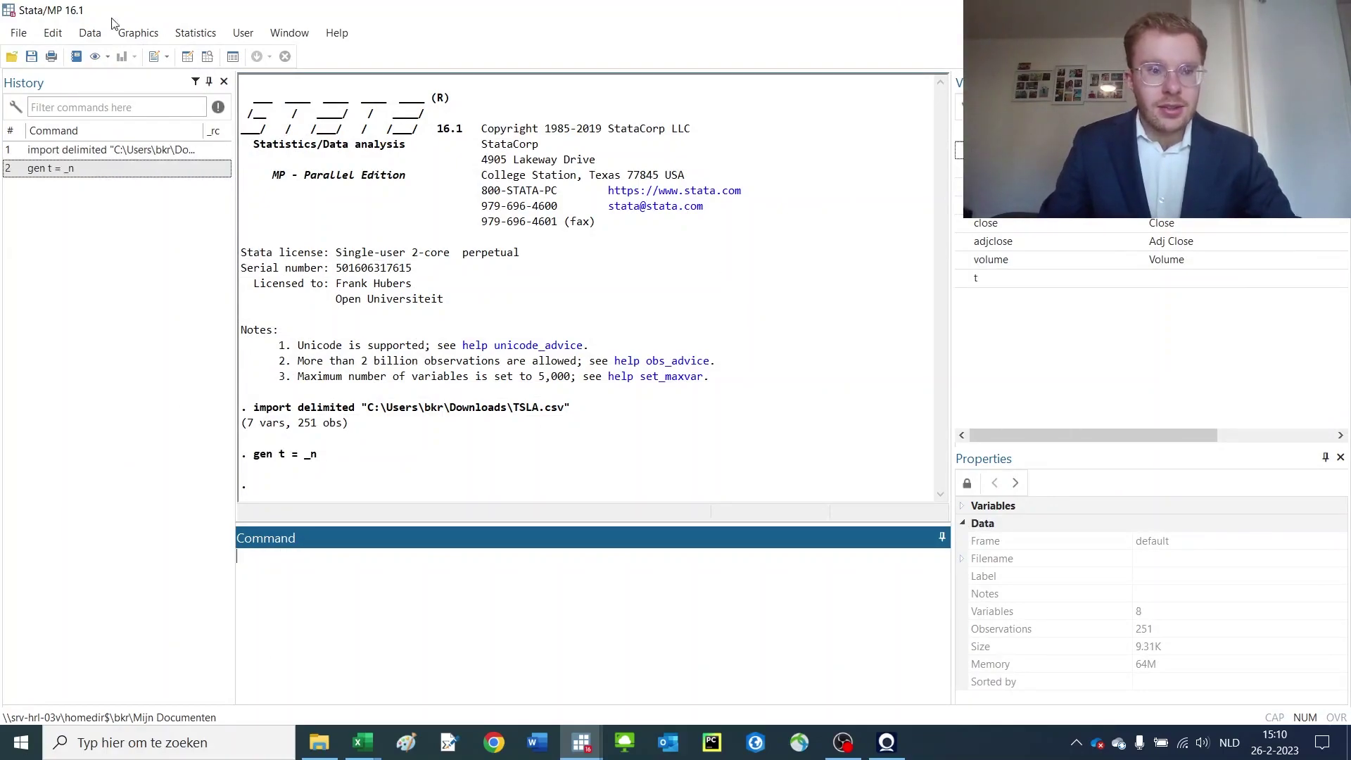
key(alt+Tab)
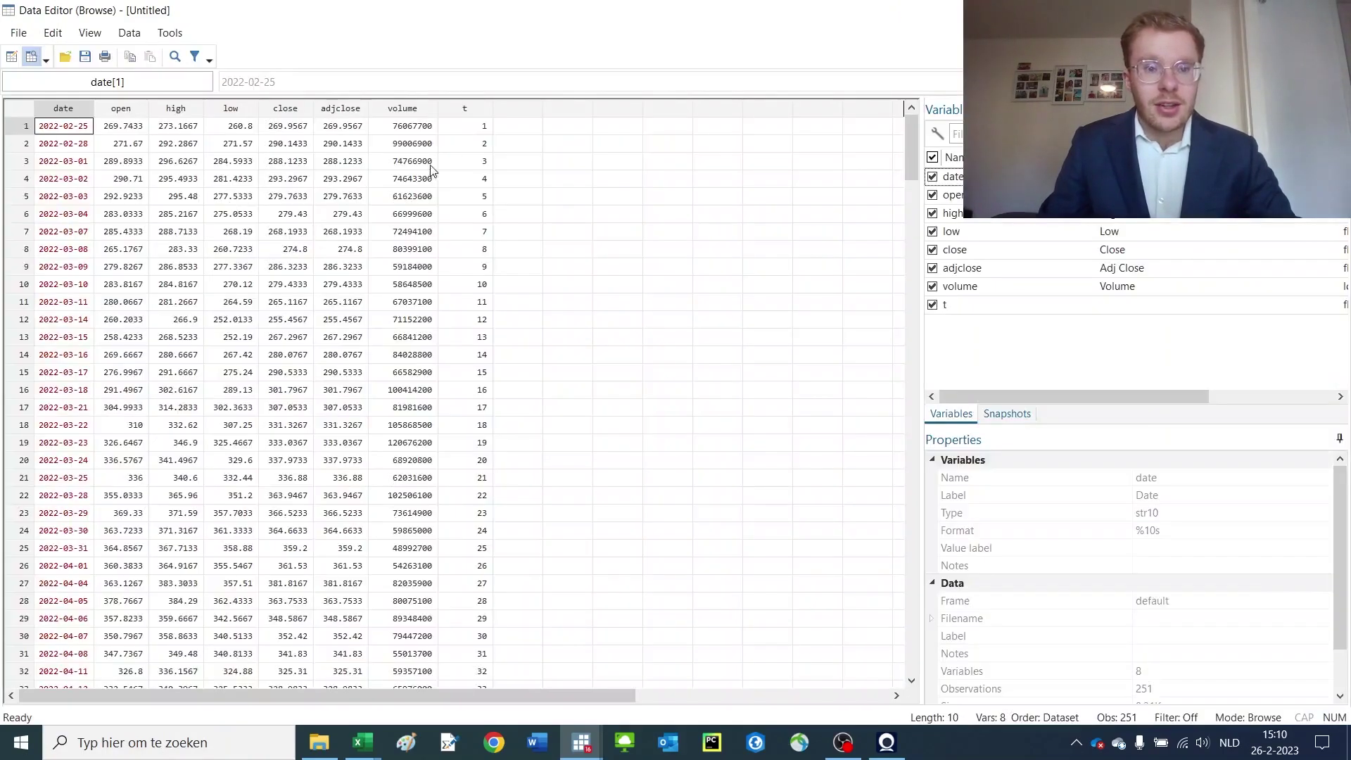
drag(491, 128, 474, 571)
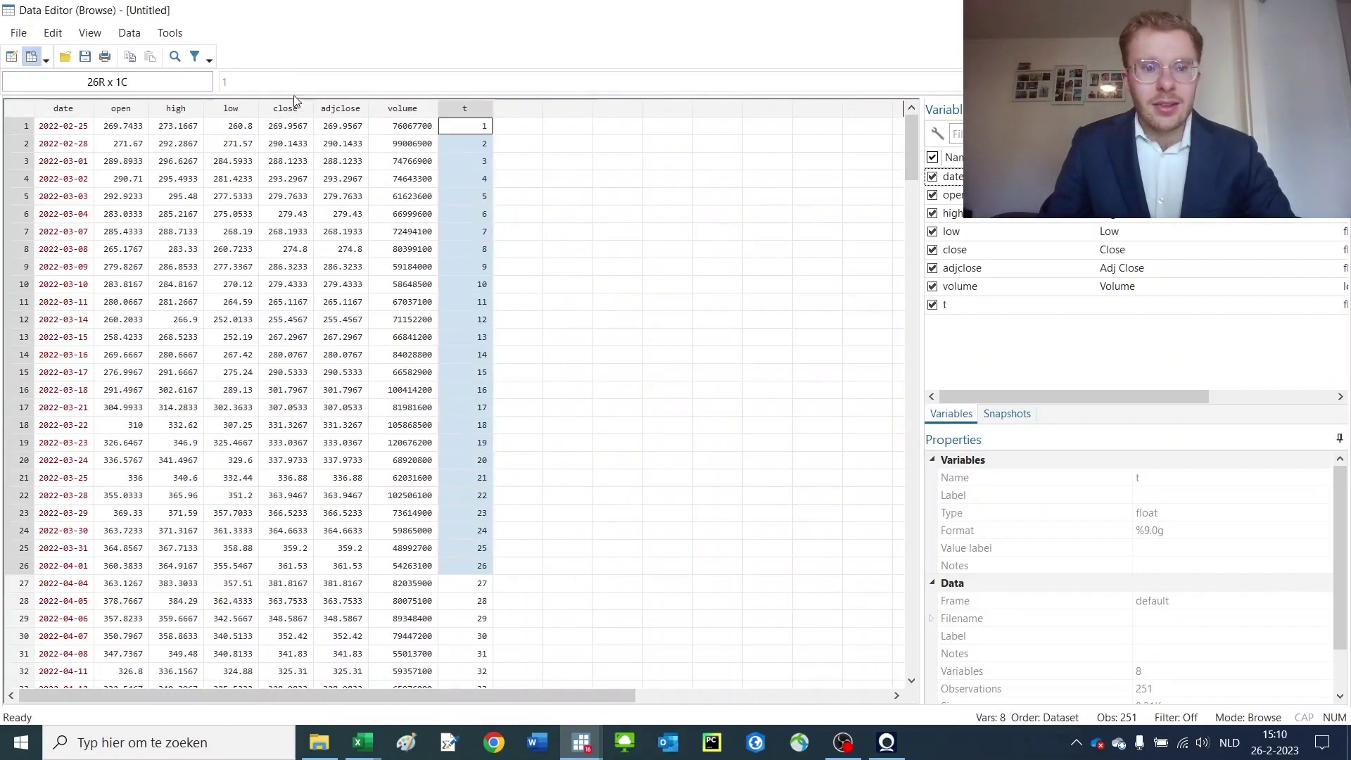
drag(344, 144, 344, 597)
drag(466, 143, 448, 461)
Step: Clear the Results window and plot twoway line close t, closing price against t
key(alt+Tab)
click(488, 611)
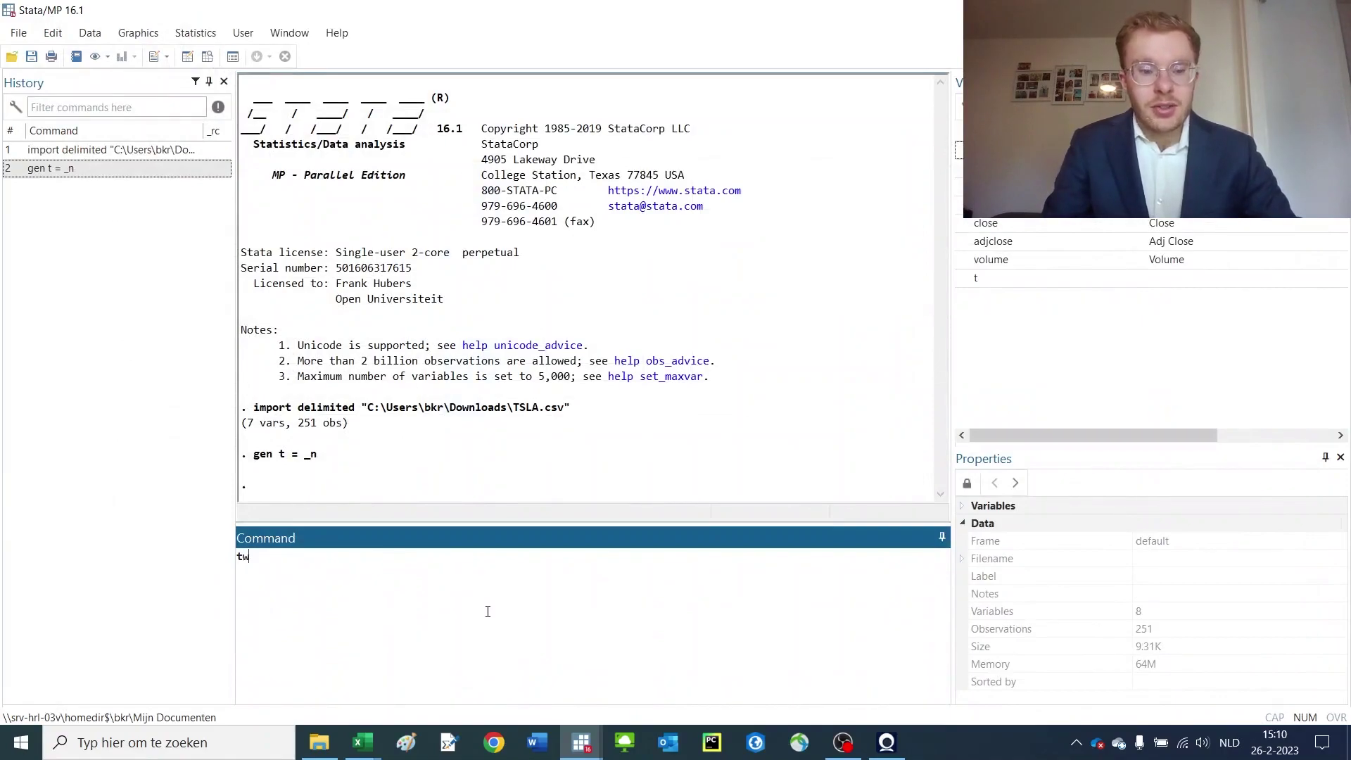
key(BackSpace)
key(BackSpace)
key(Return)
key(Return)
key(Return)
key(Return)
key(Return)
key(Return)
key(Return)
key(Return)
key(Return)
key(Return)
key(Return)
key(Return)
key(Return)
key(Return)
key(Return)
key(Return)
key(Return)
key(Return)
key(Return)
key(Return)
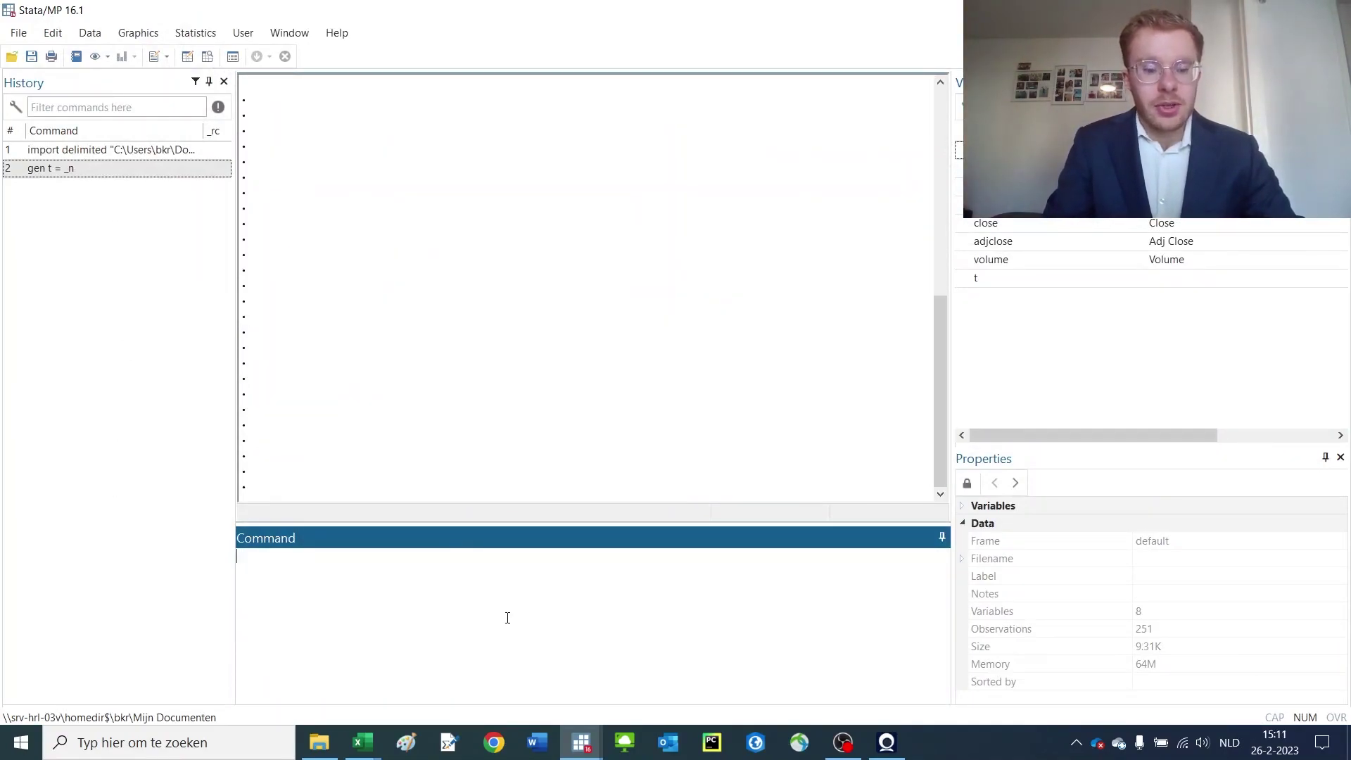
text(twoway)
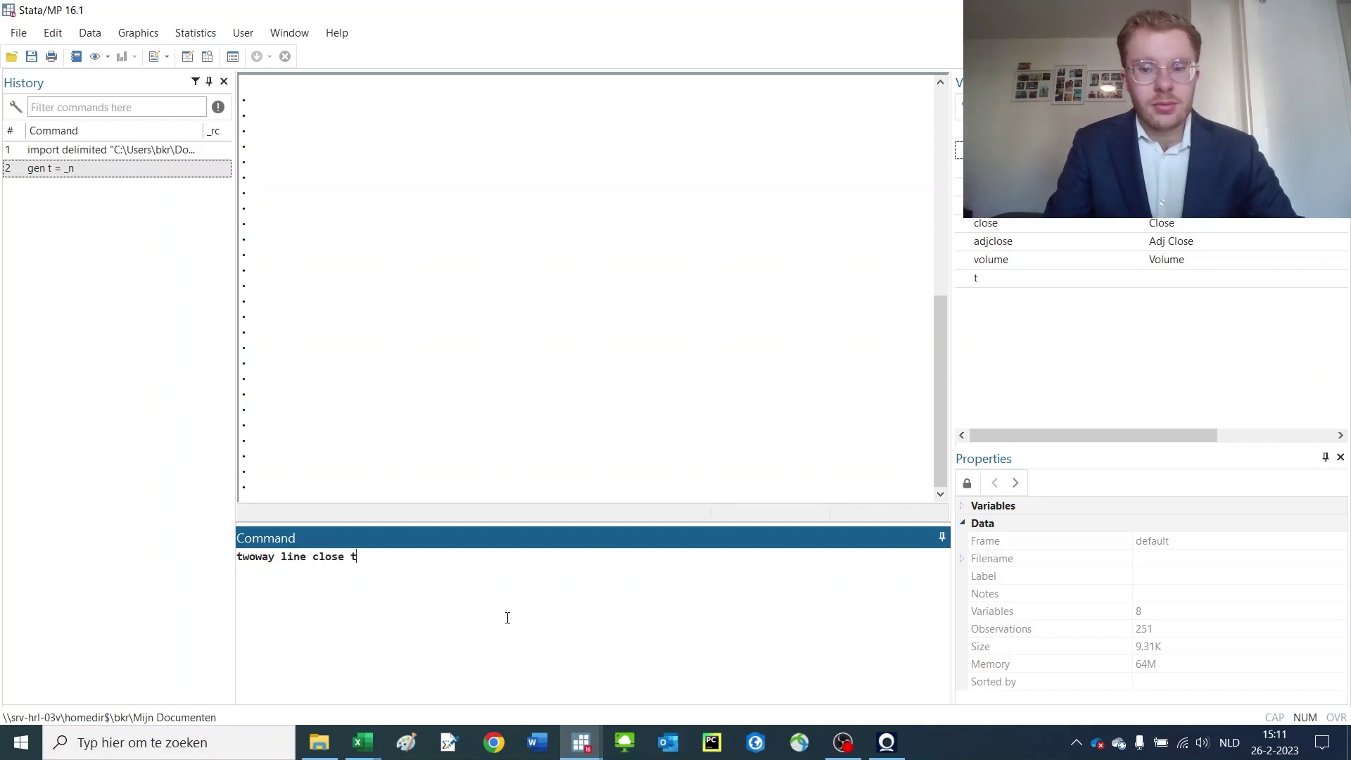
text(line close t)
key(Return)
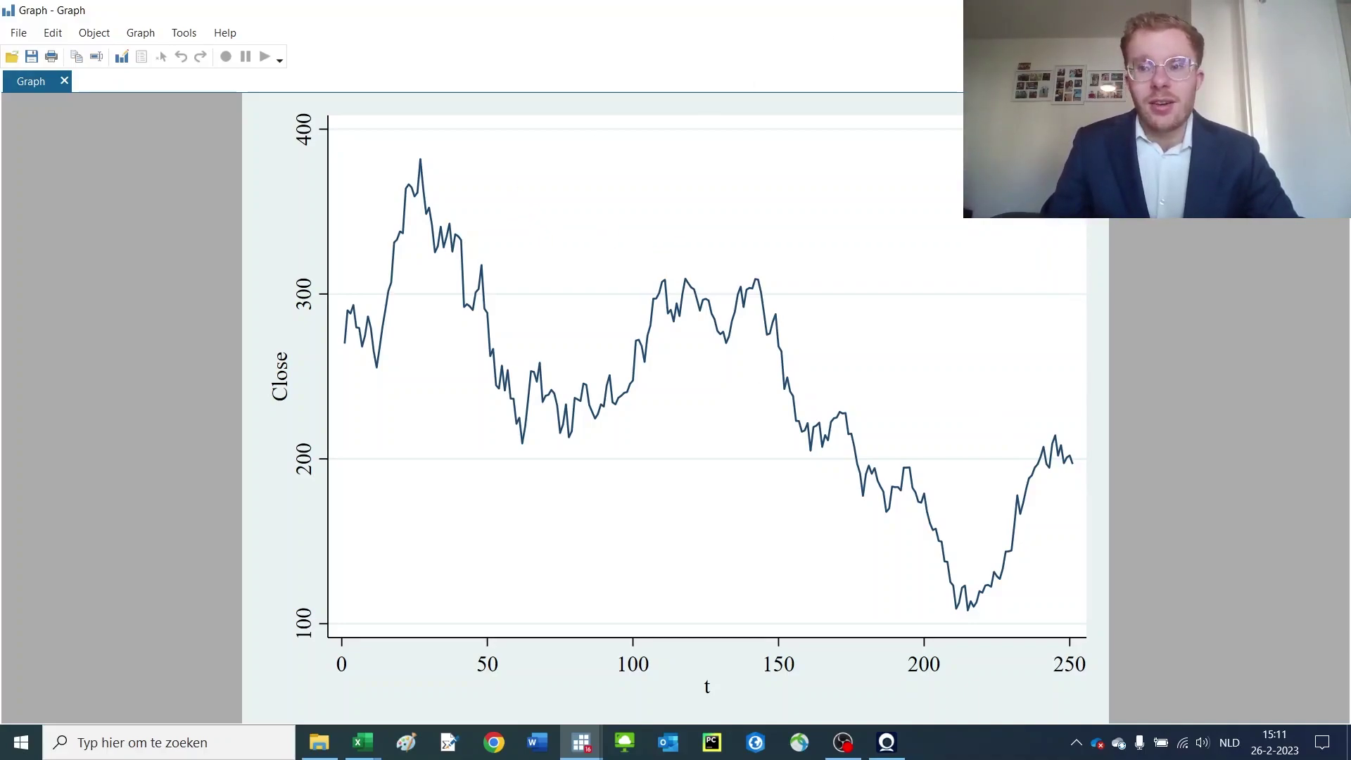
key(alt+Tab)
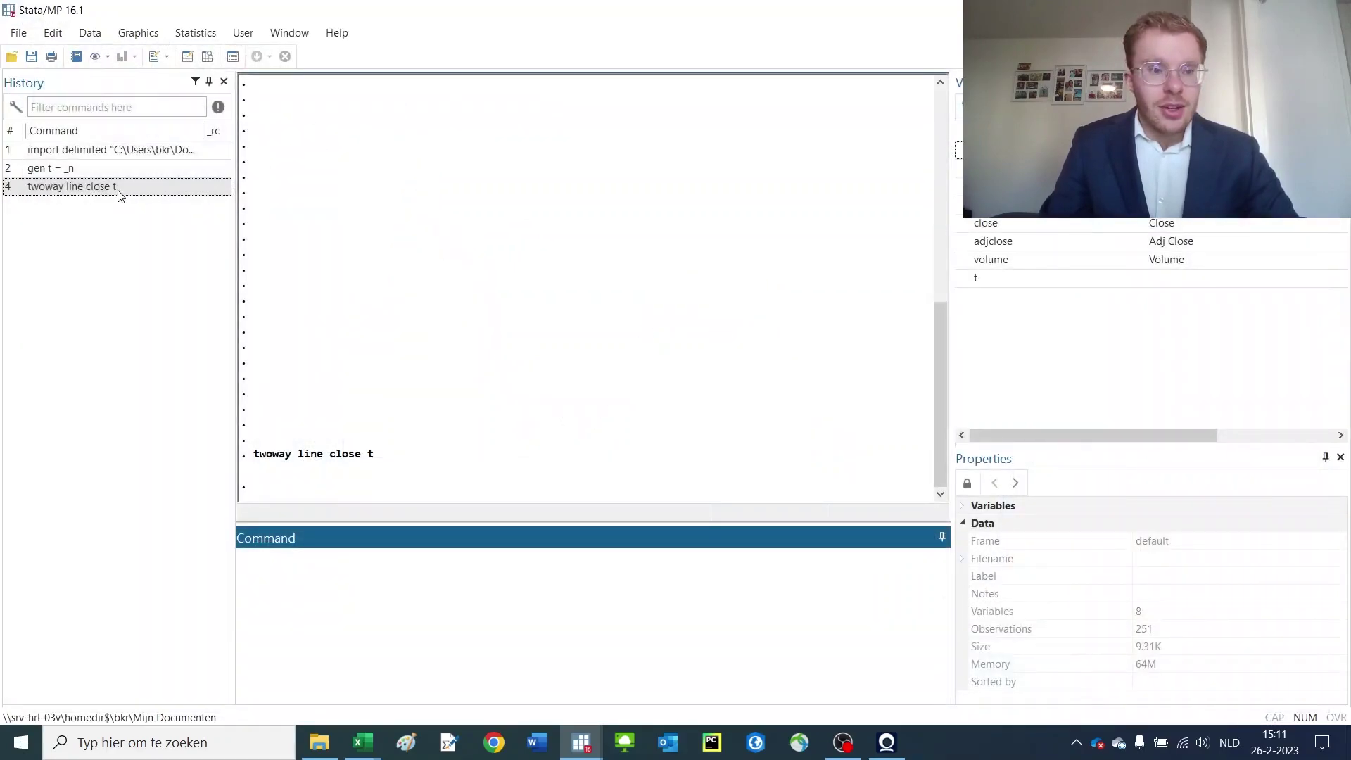
Step: Add a straight-line lfit close t trend to the close-against-t line graph
click(118, 187)
click(485, 619)
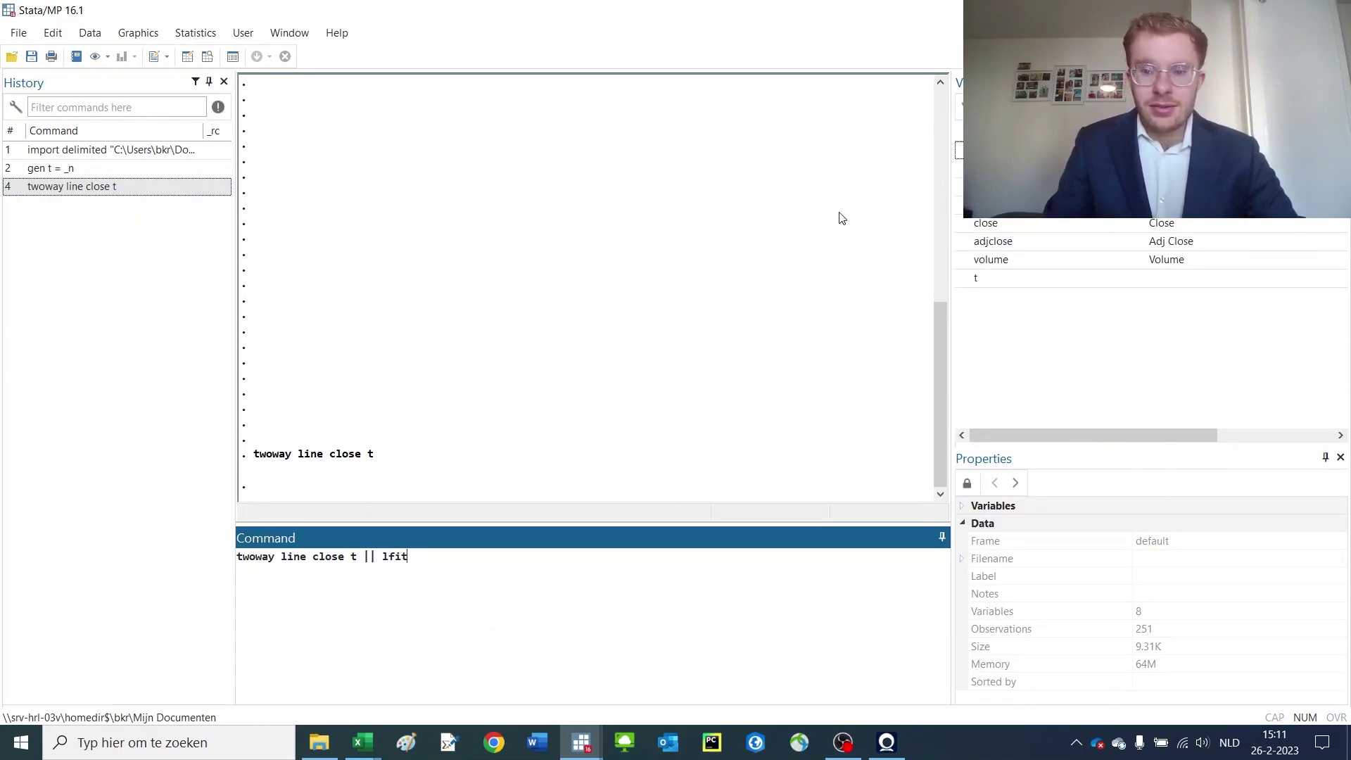
double_click(999, 224)
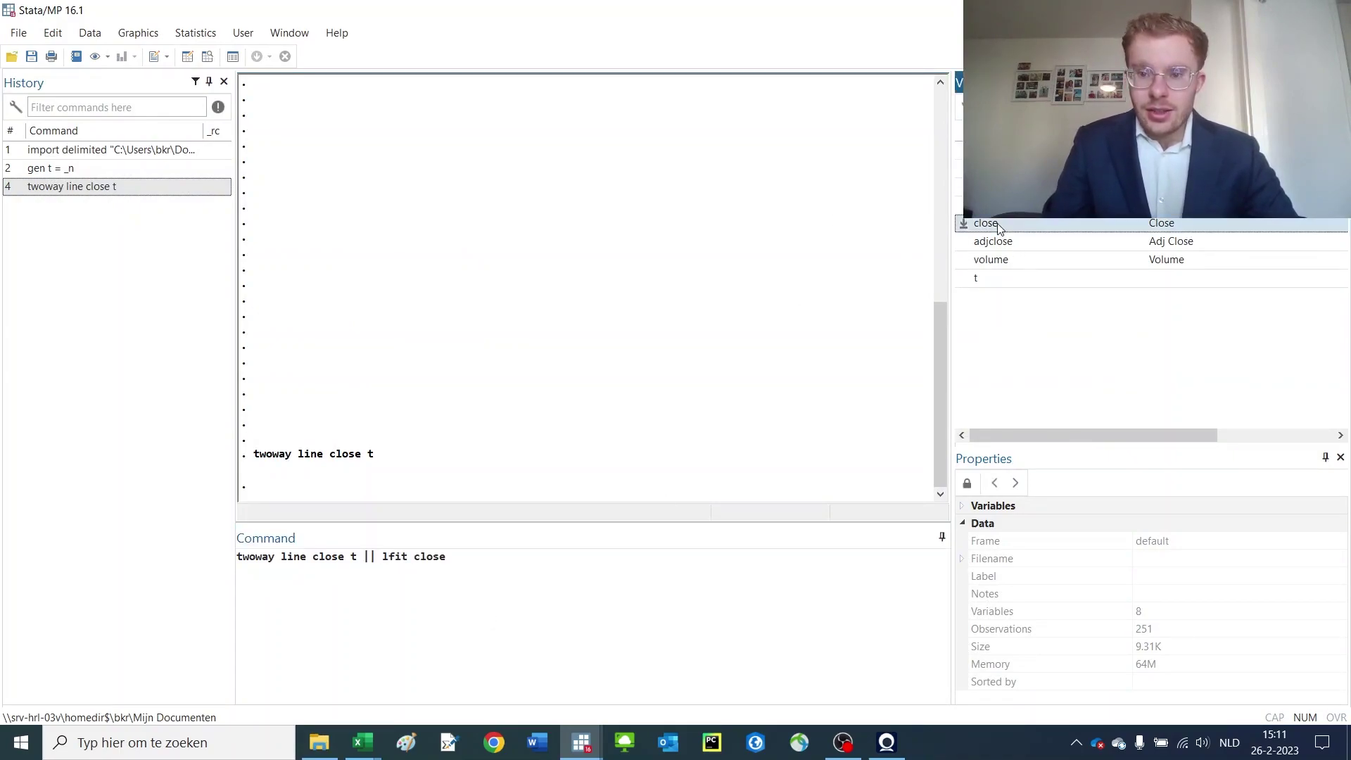
double_click(1006, 279)
click(694, 562)
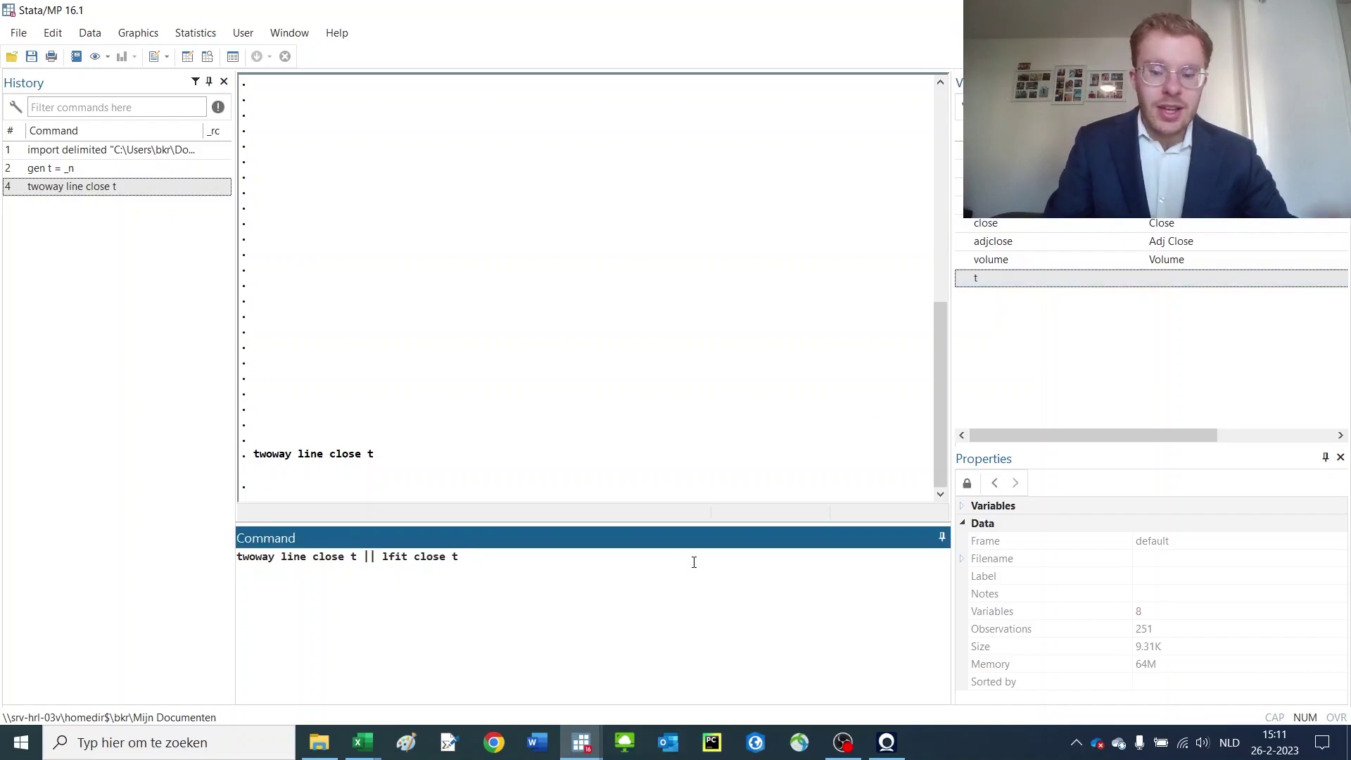
key(Return)
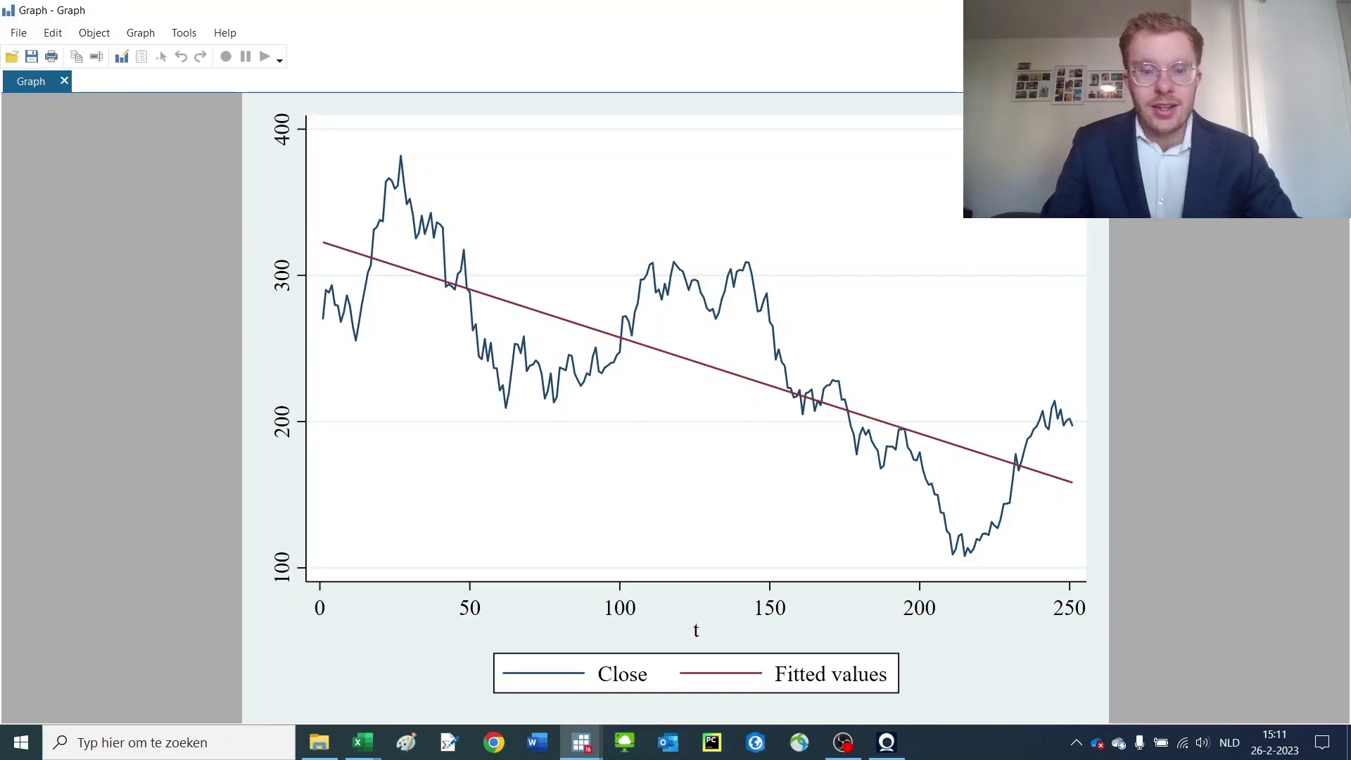
key(alt+Tab)
Step: Change the overlay to a curved qfit close t fit and redraw the graph
click(140, 206)
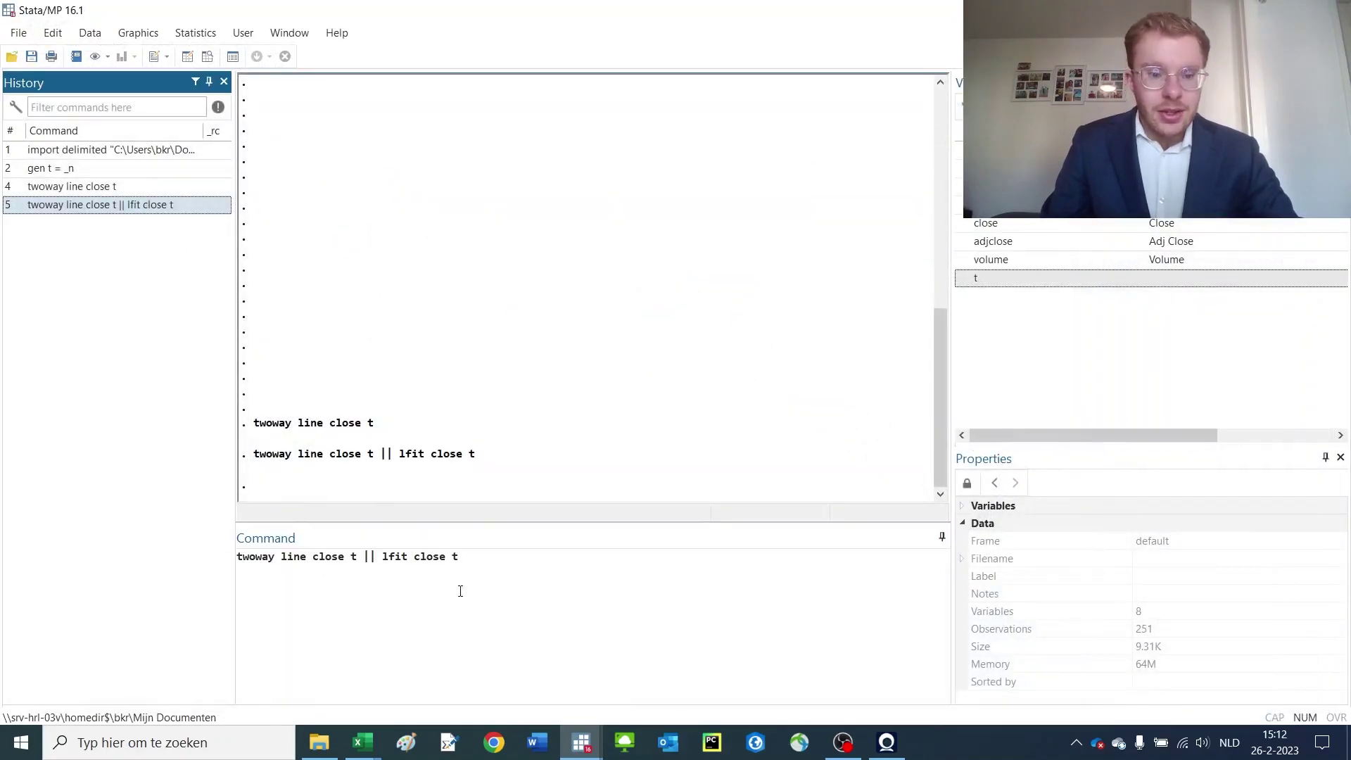
click(389, 558)
key(Return)
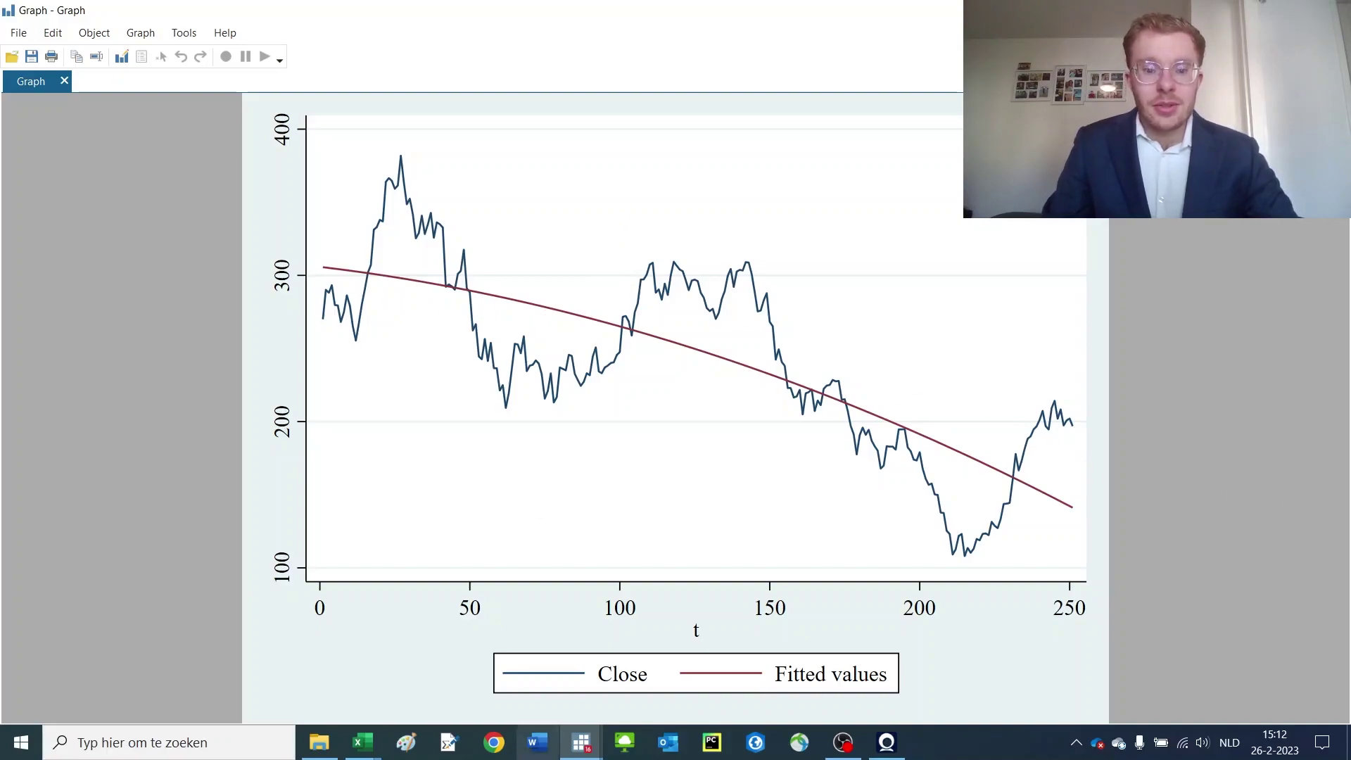
Step: Run do-file lines 13–14 (sysuse auto, hist trunk) to draw the trunk-space histogram
mouse_move(590, 751)
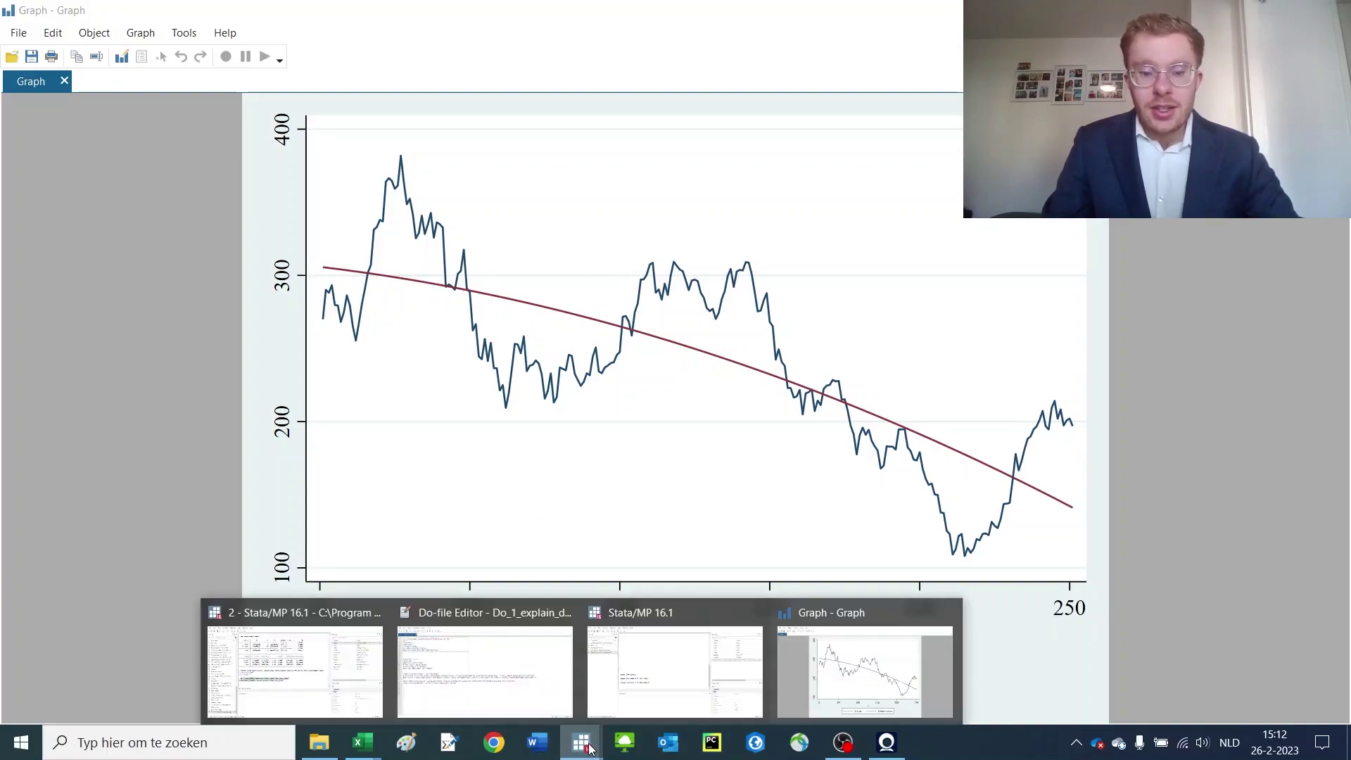
click(360, 673)
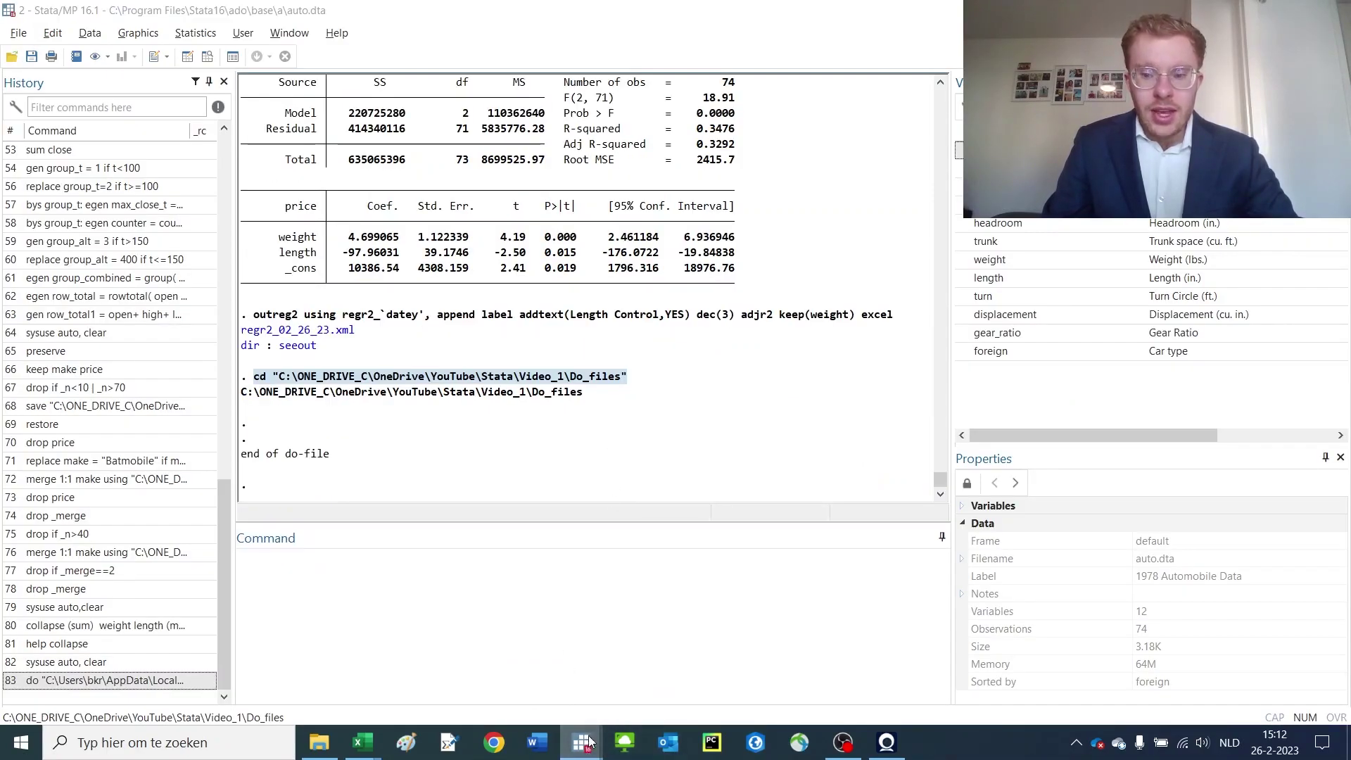
mouse_move(604, 746)
click(518, 675)
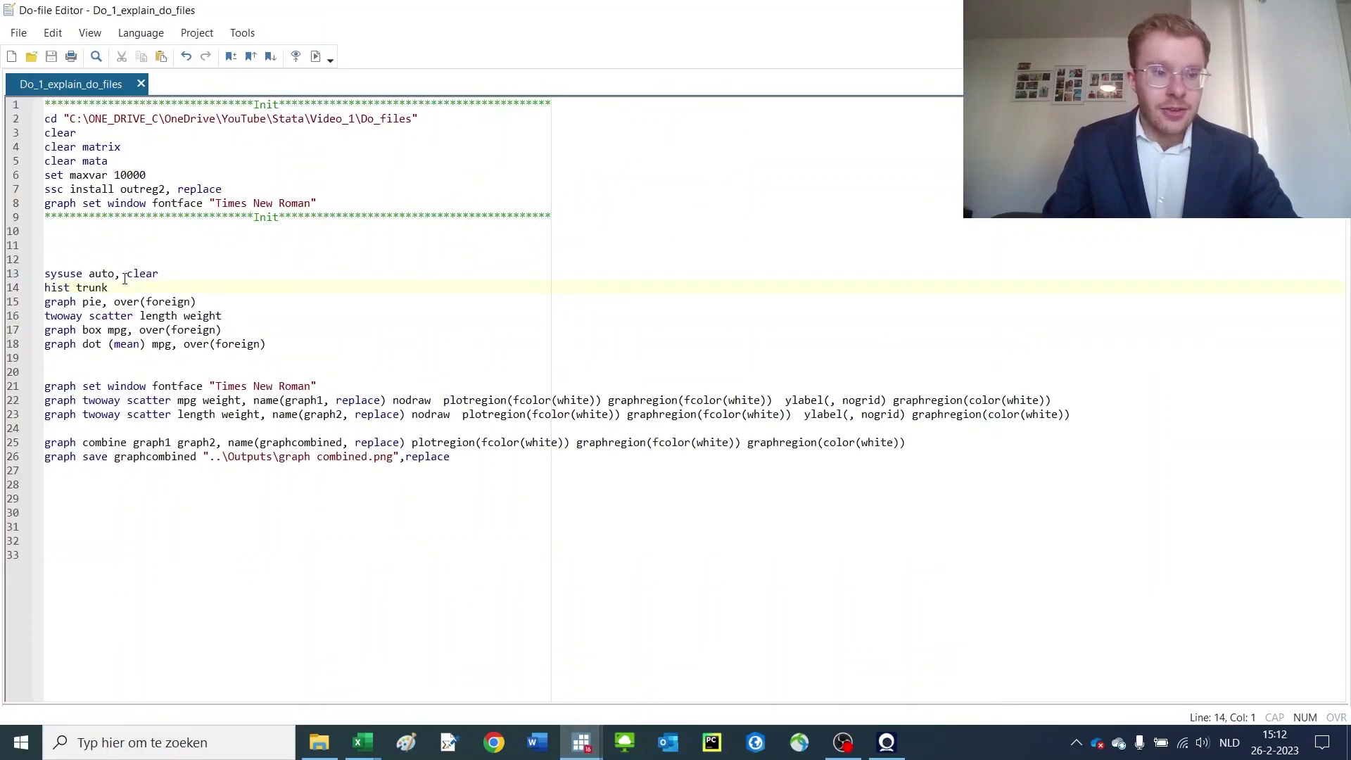
drag(109, 289, 44, 273)
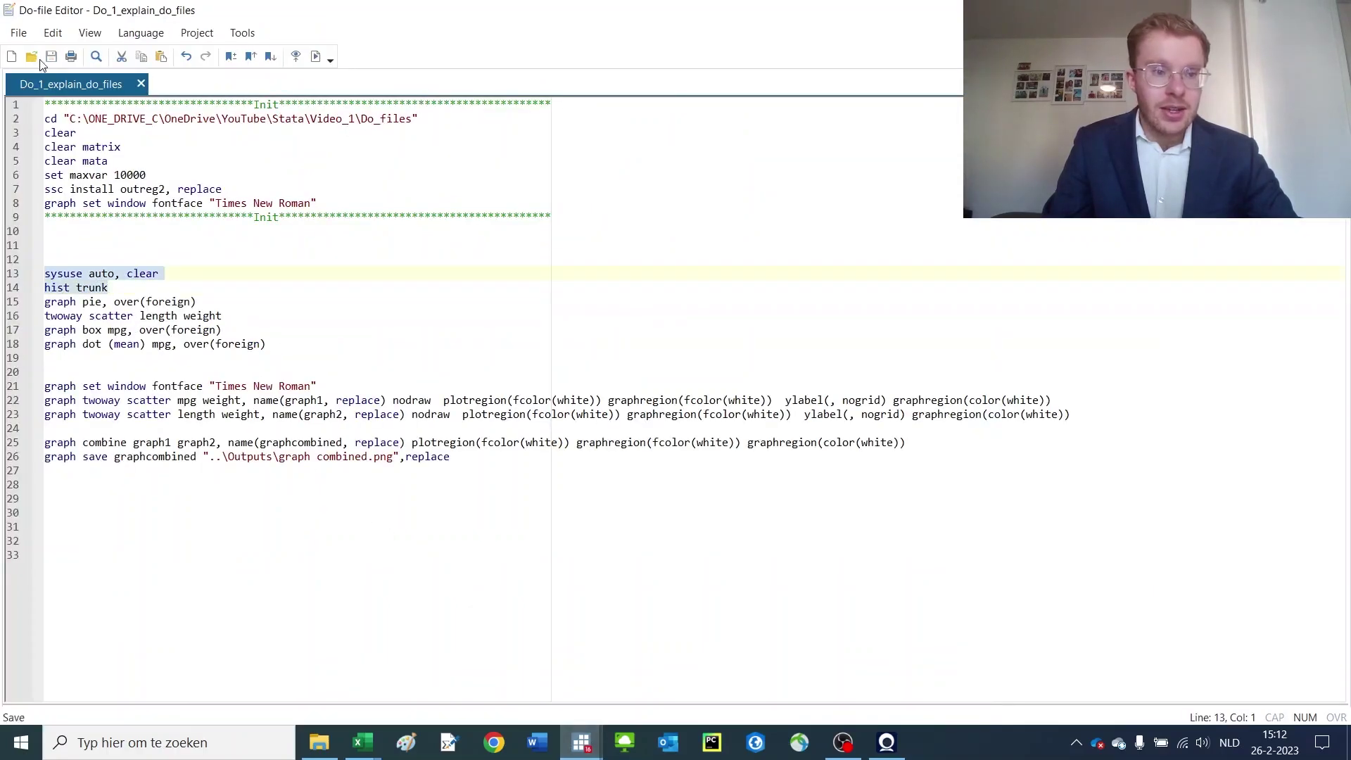
click(312, 63)
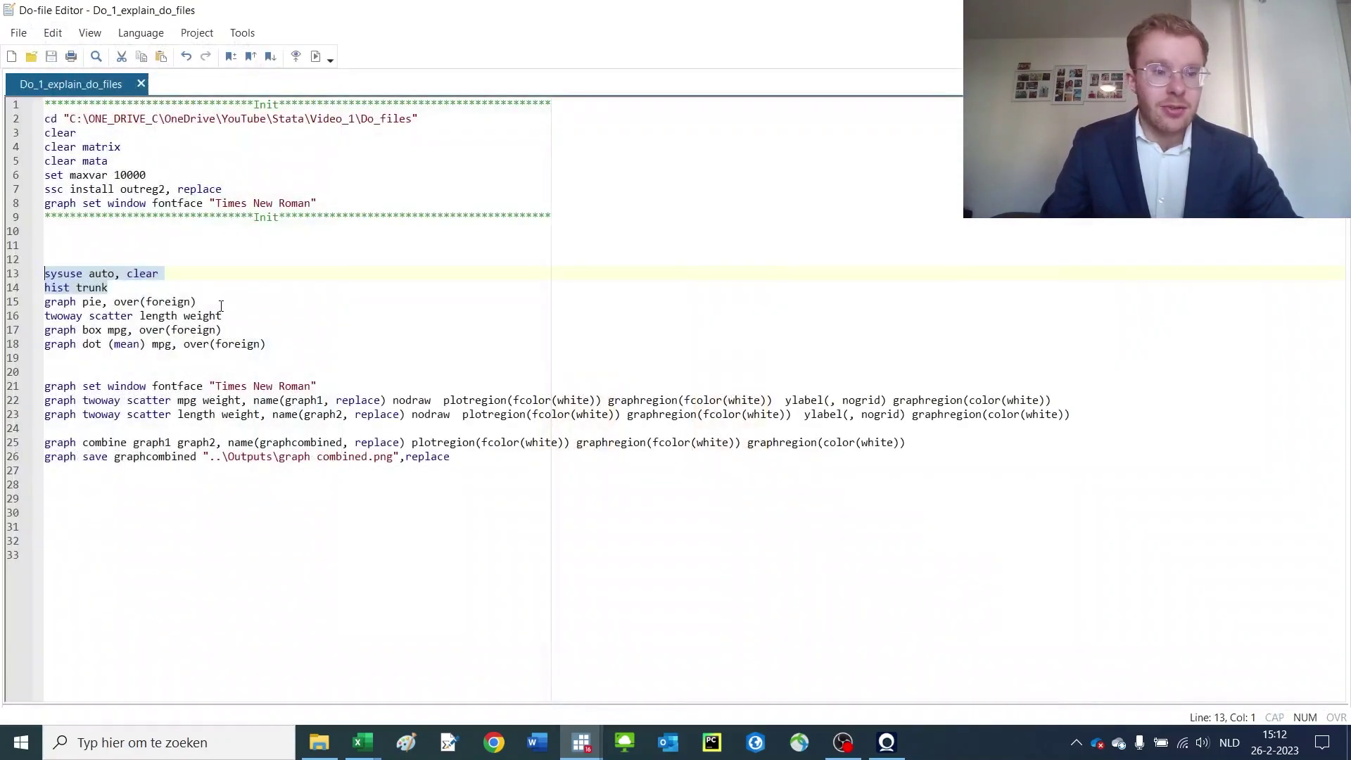
drag(221, 306, 32, 272)
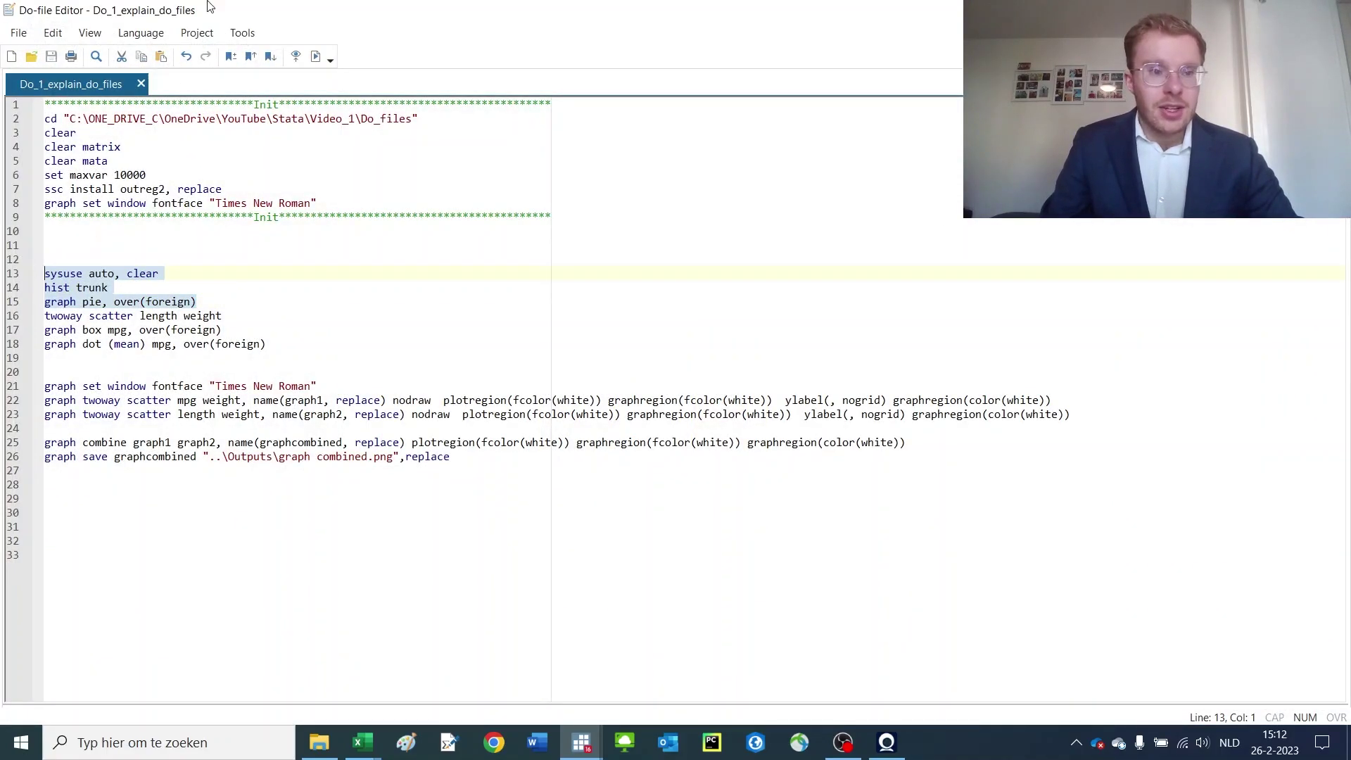
Step: Run do-file lines 13–15 to draw the graph pie, over(foreign) Domestic versus Foreign chart
click(316, 56)
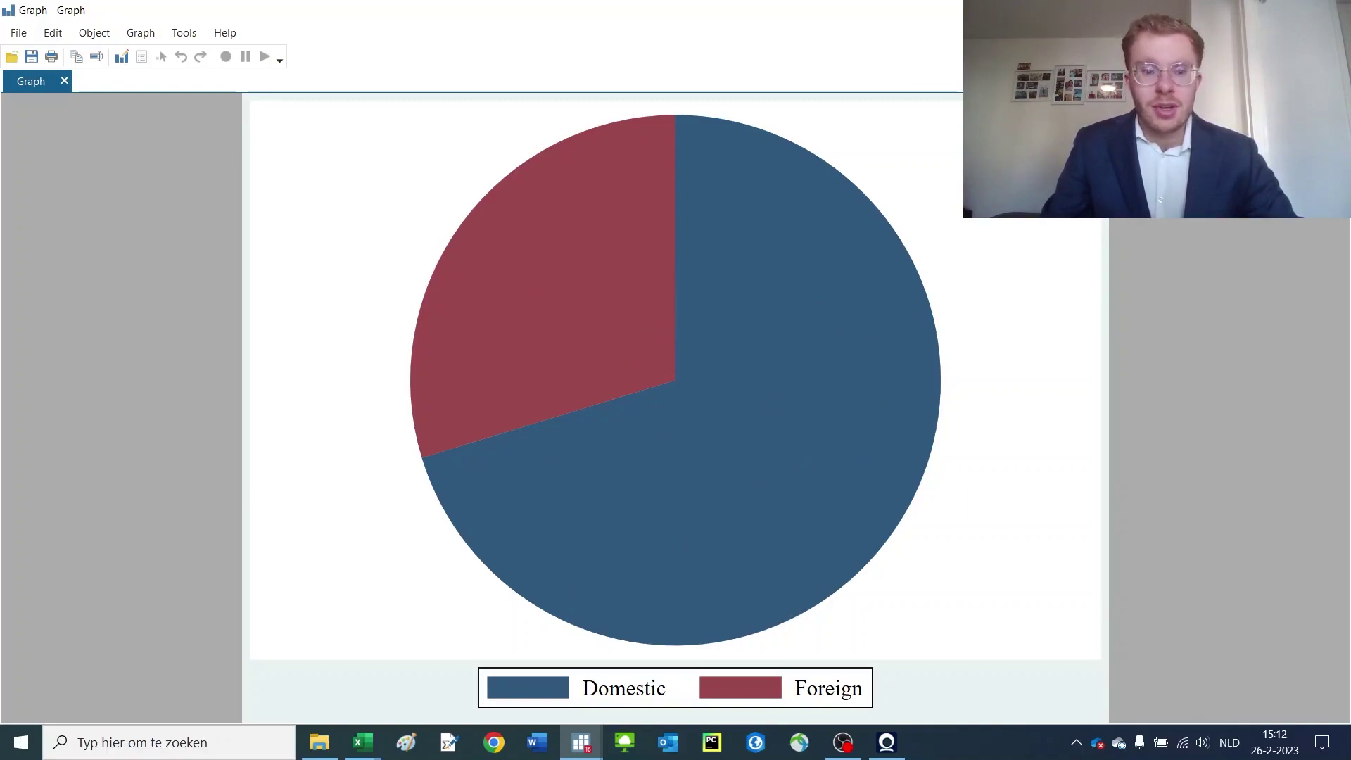
key(alt+Tab)
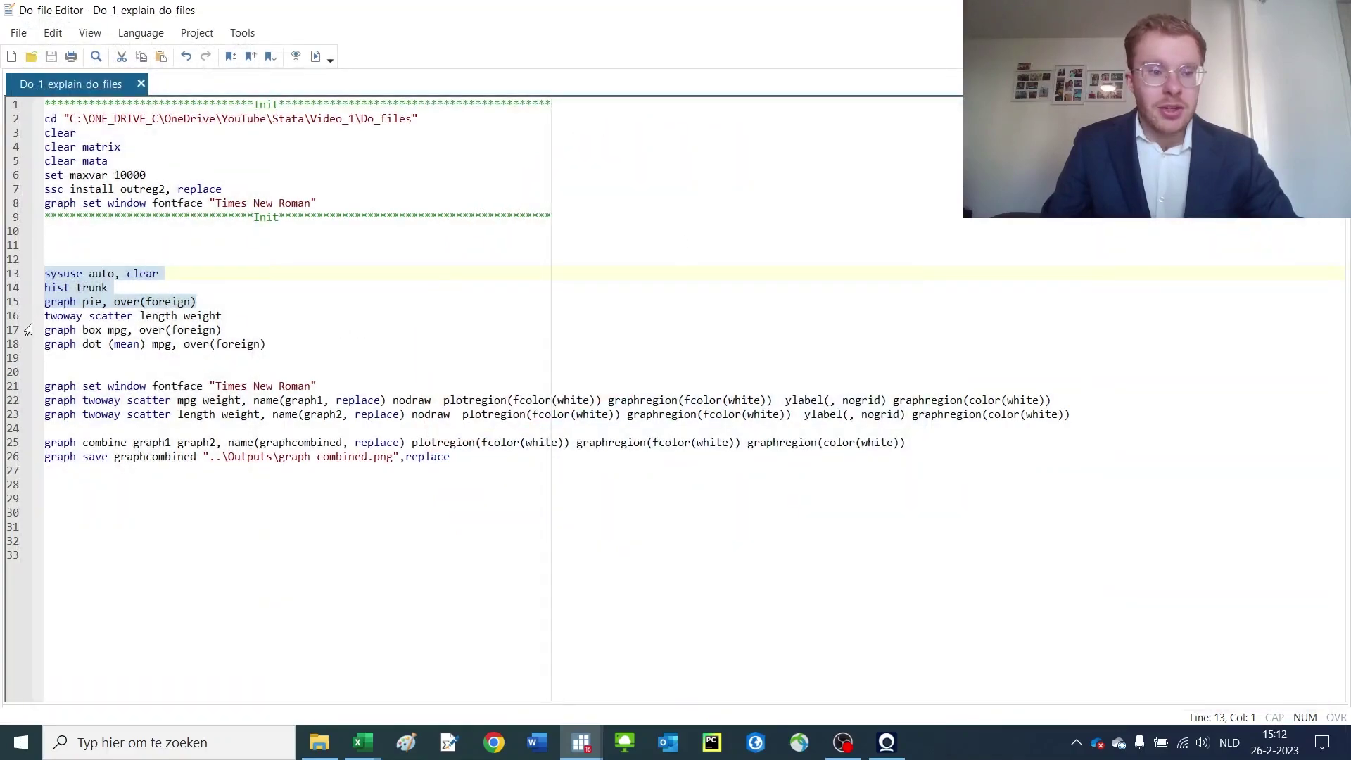
Step: Run line 16, twoway scatter length weight, to plot Length against Weight
click(7, 320)
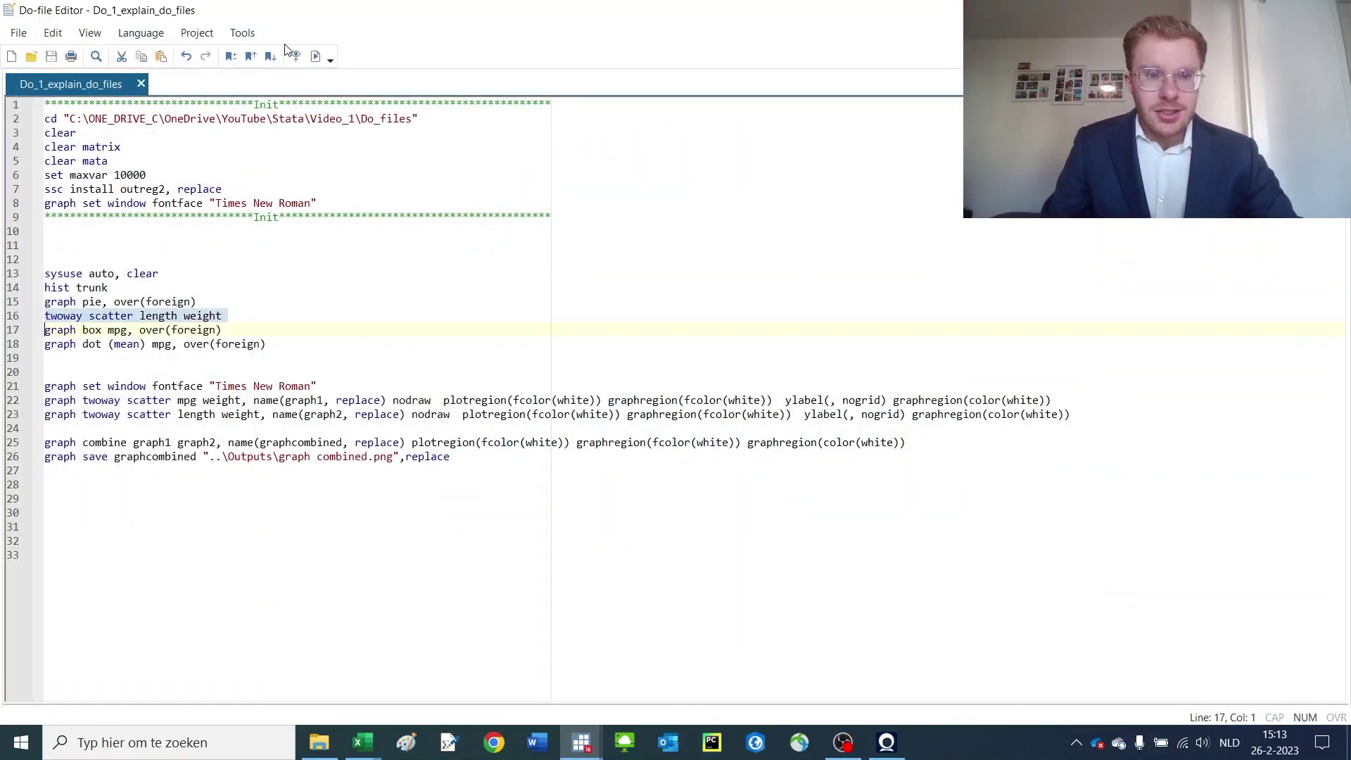
click(318, 56)
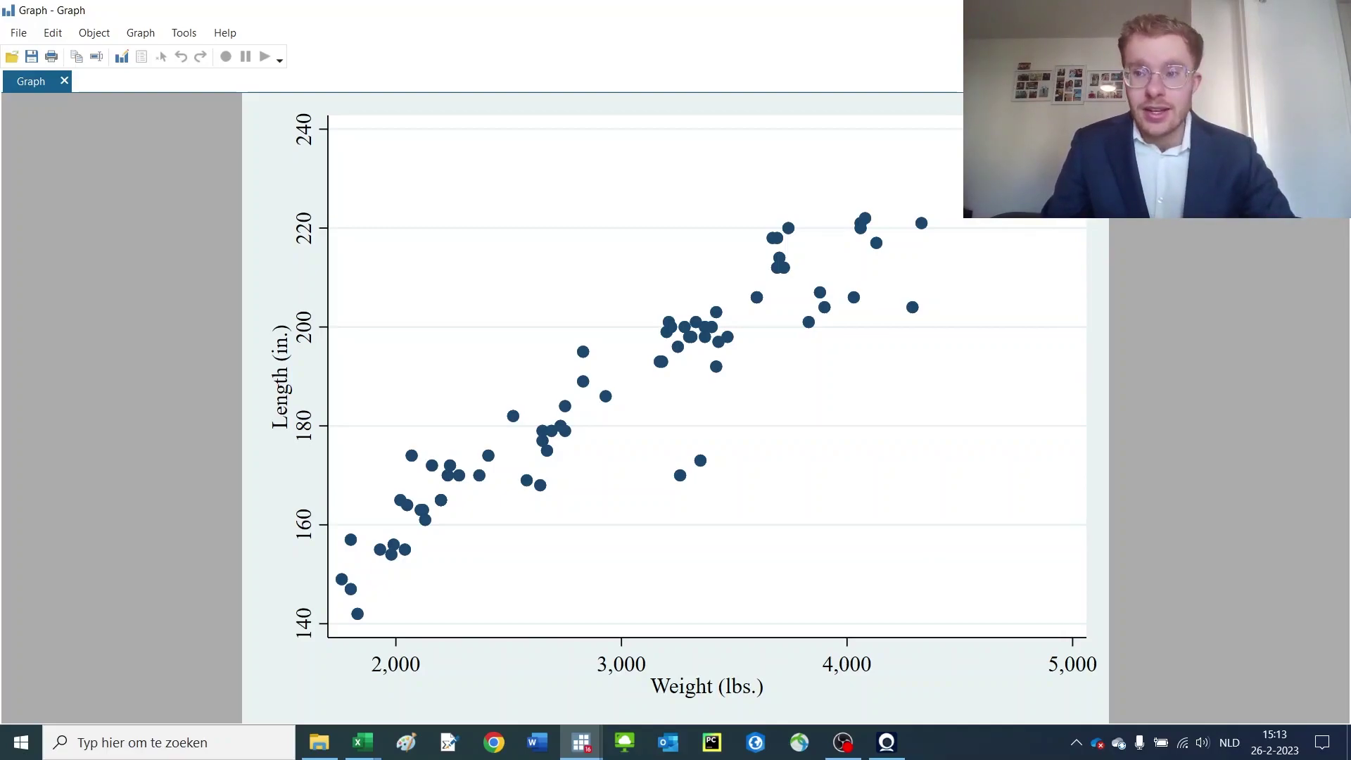
key(alt+Tab)
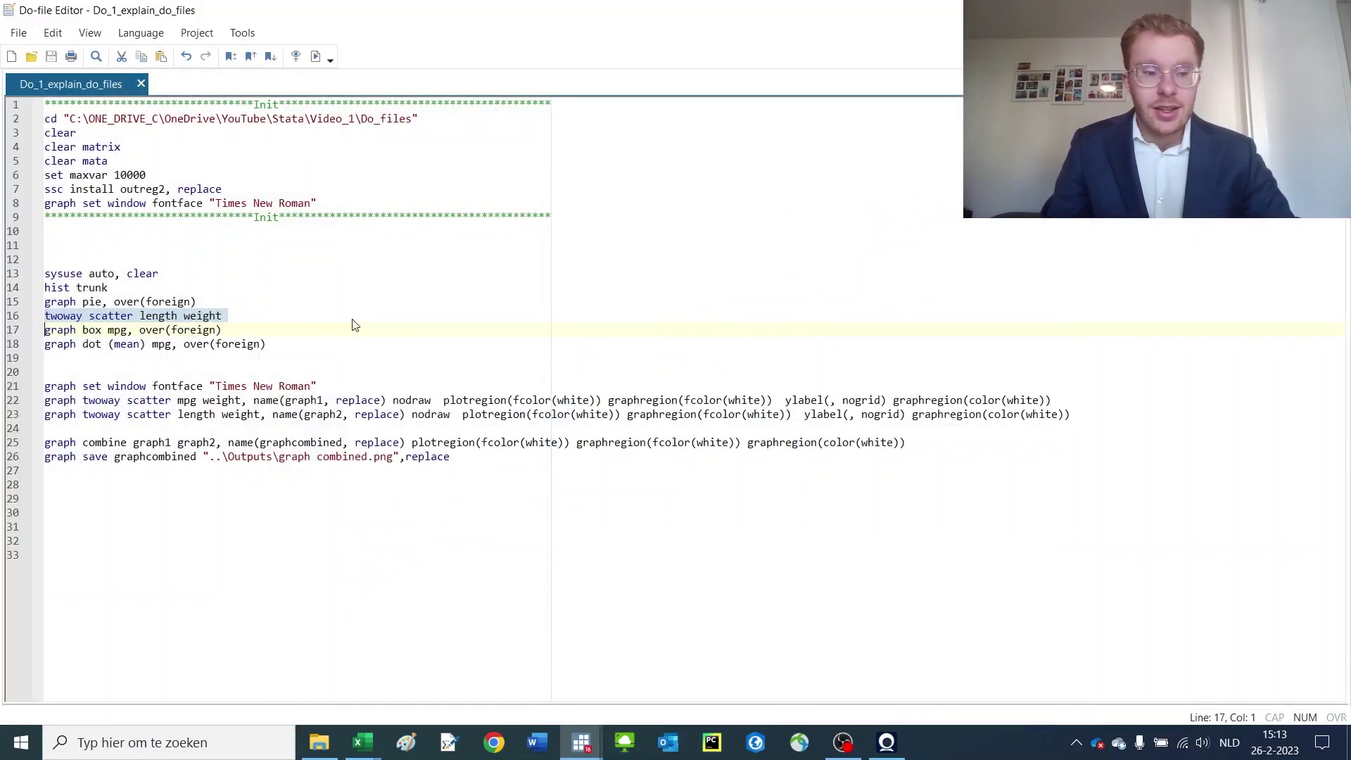
Step: Run line 17 to draw the box plot of mpg for Domestic versus Foreign cars
click(10, 332)
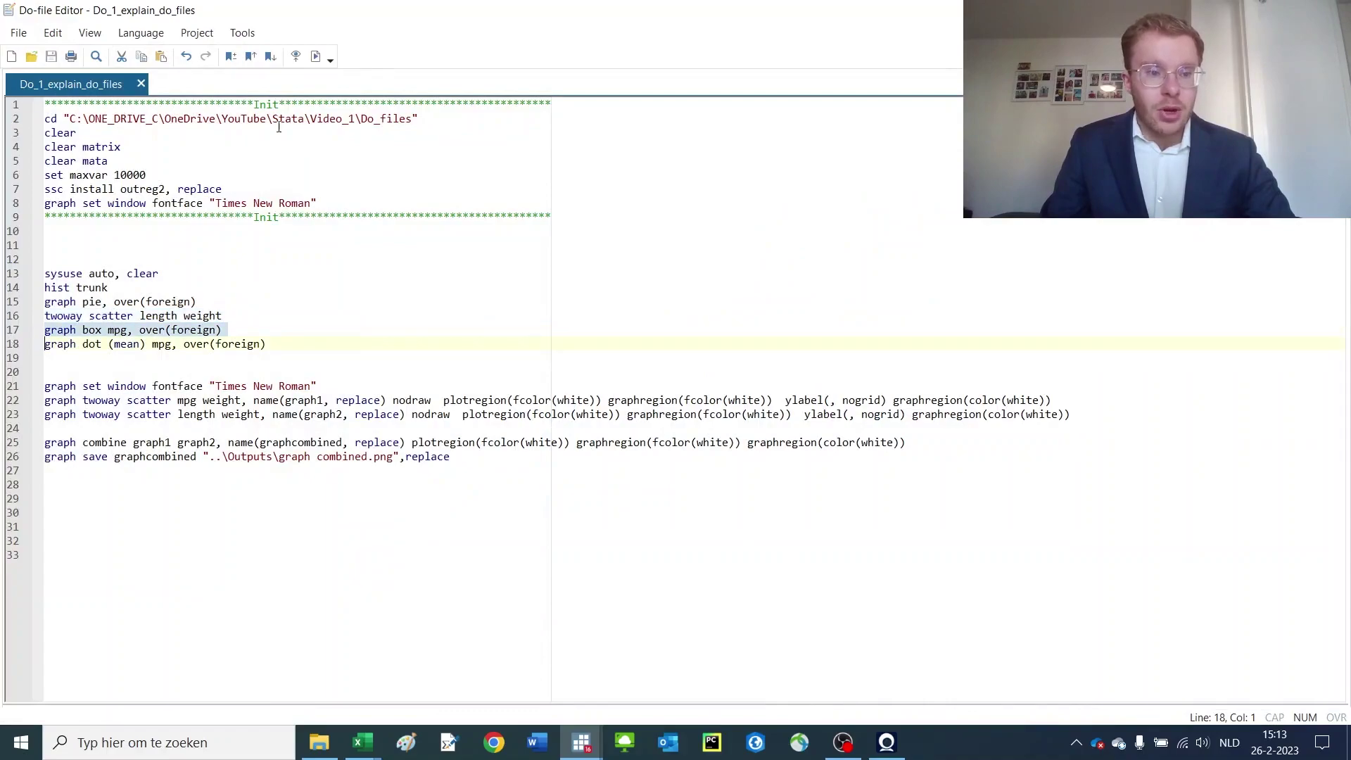
click(316, 57)
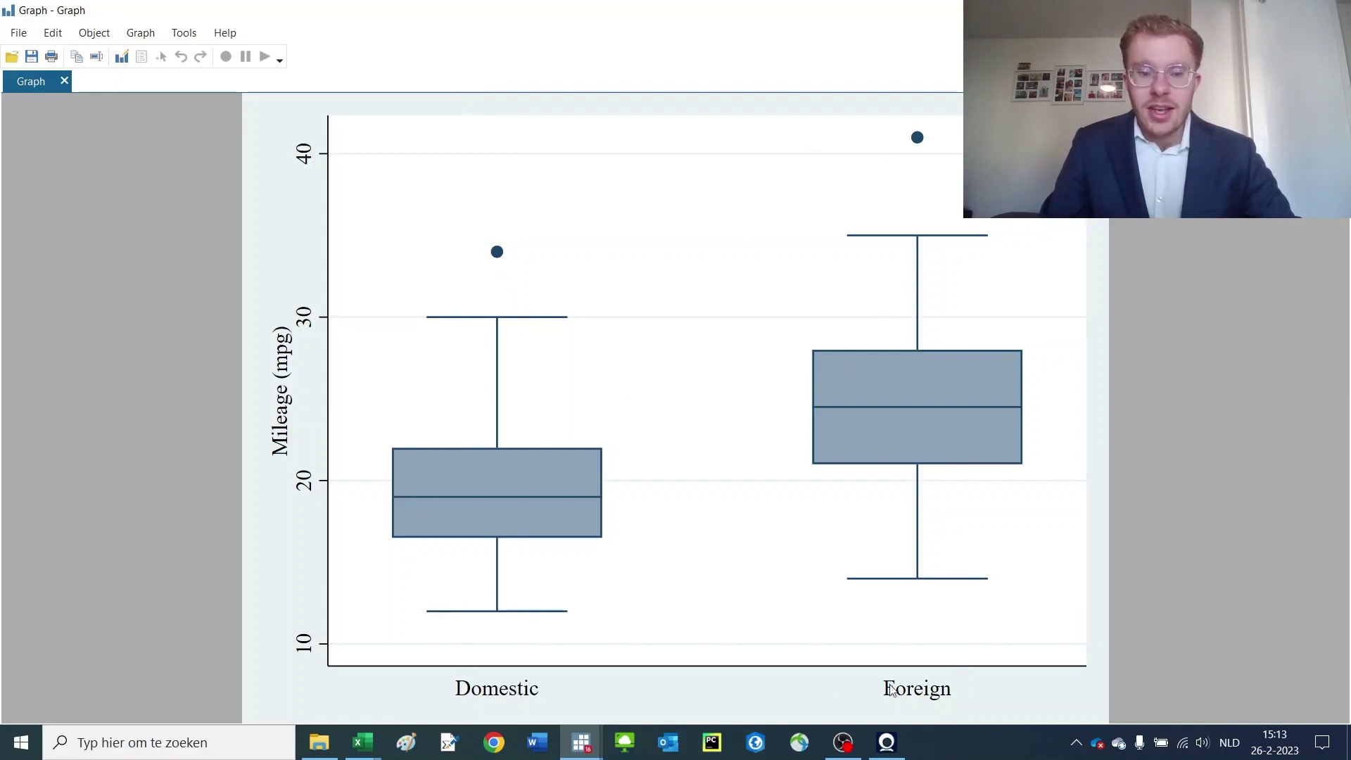
key(alt+Tab)
Step: Run line 18 to draw the dot plot of mean mpg
click(4, 345)
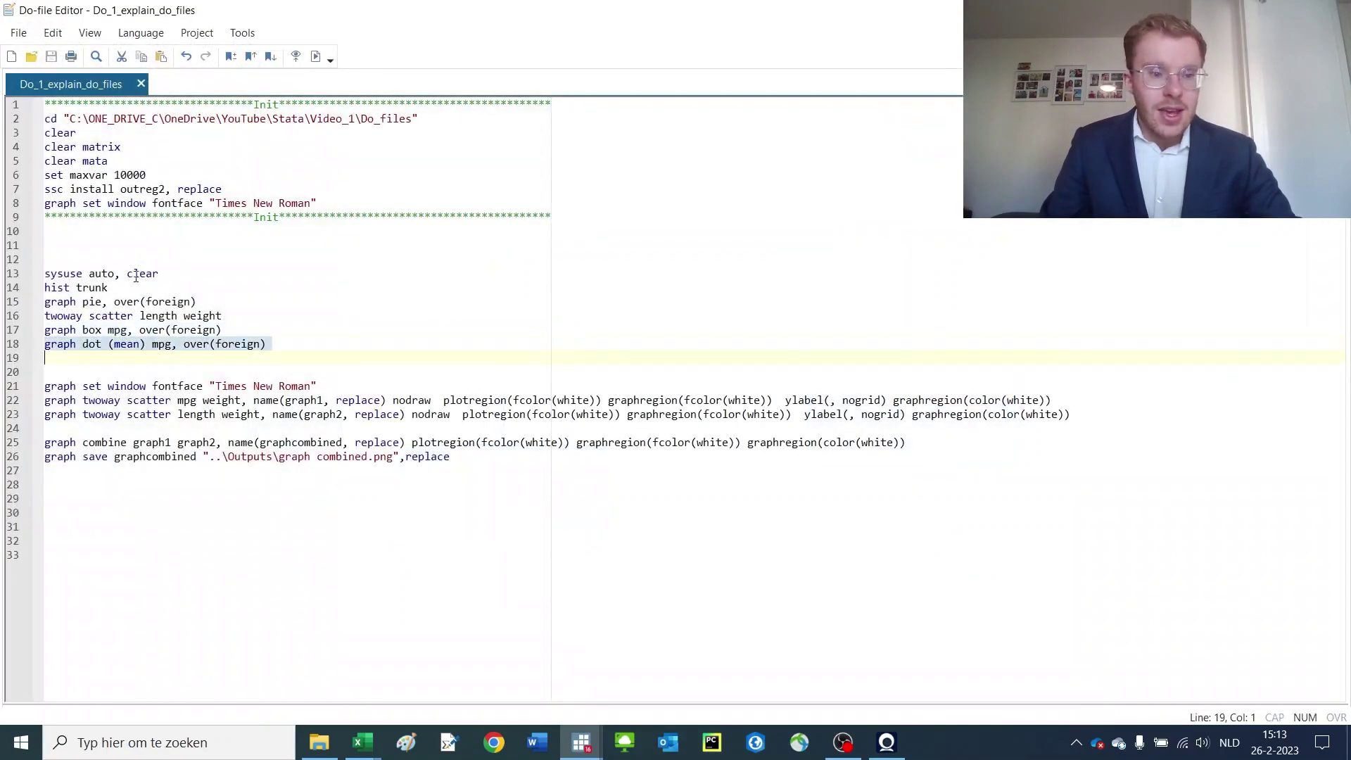
click(315, 57)
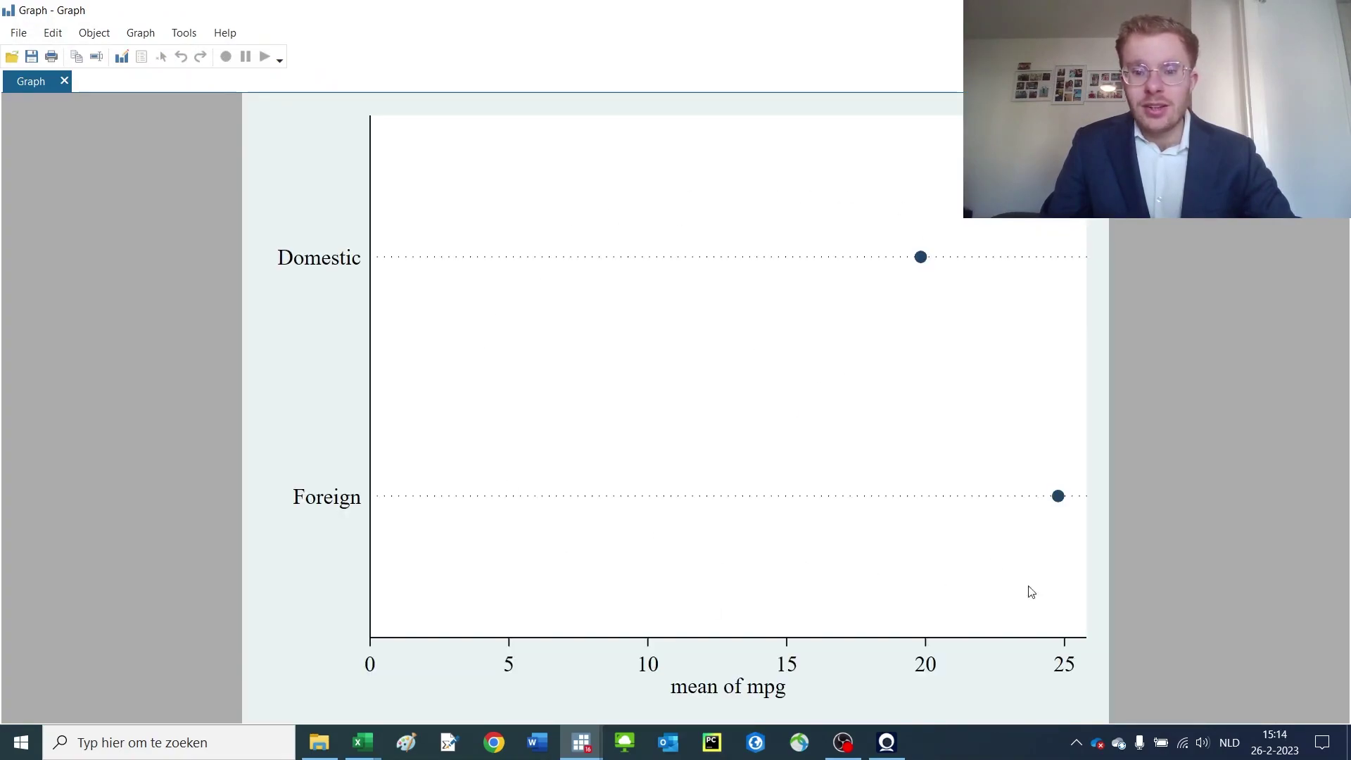
key(alt+Tab)
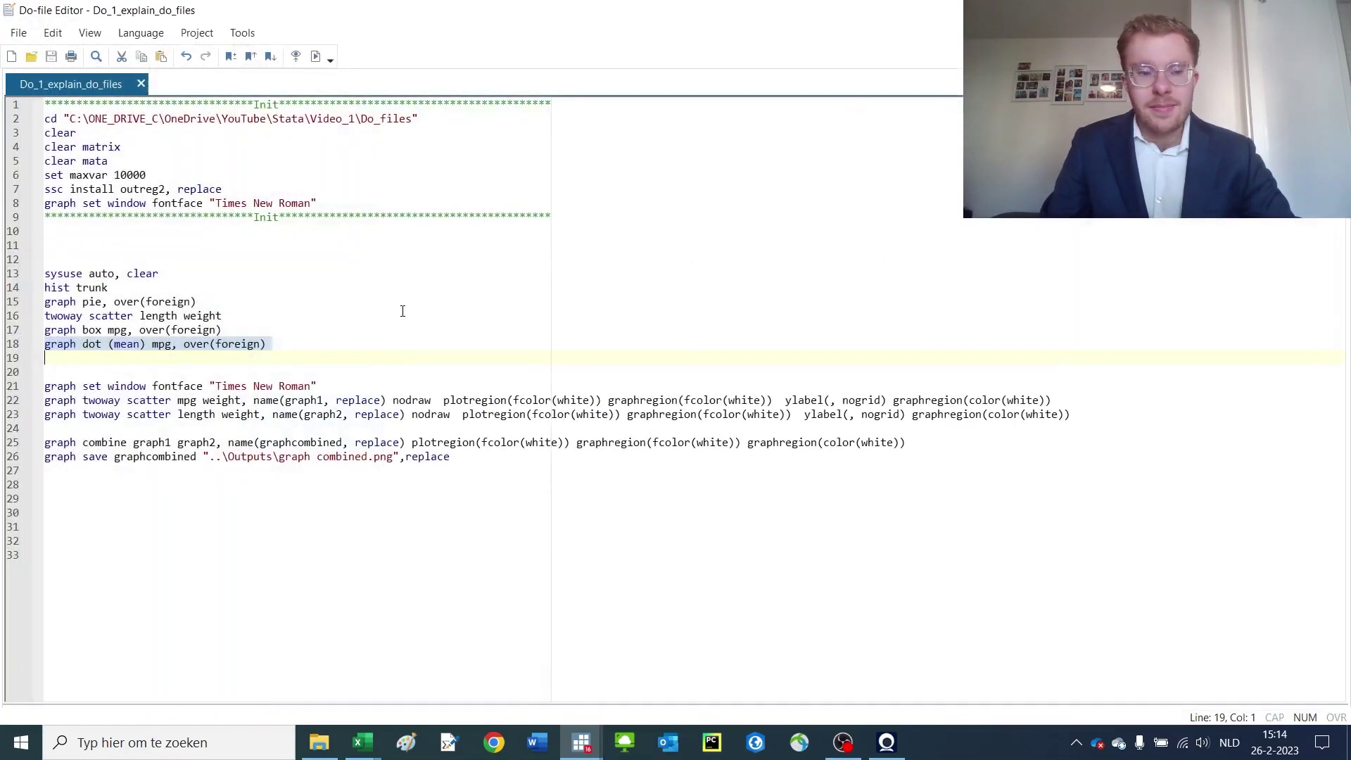
click(12, 387)
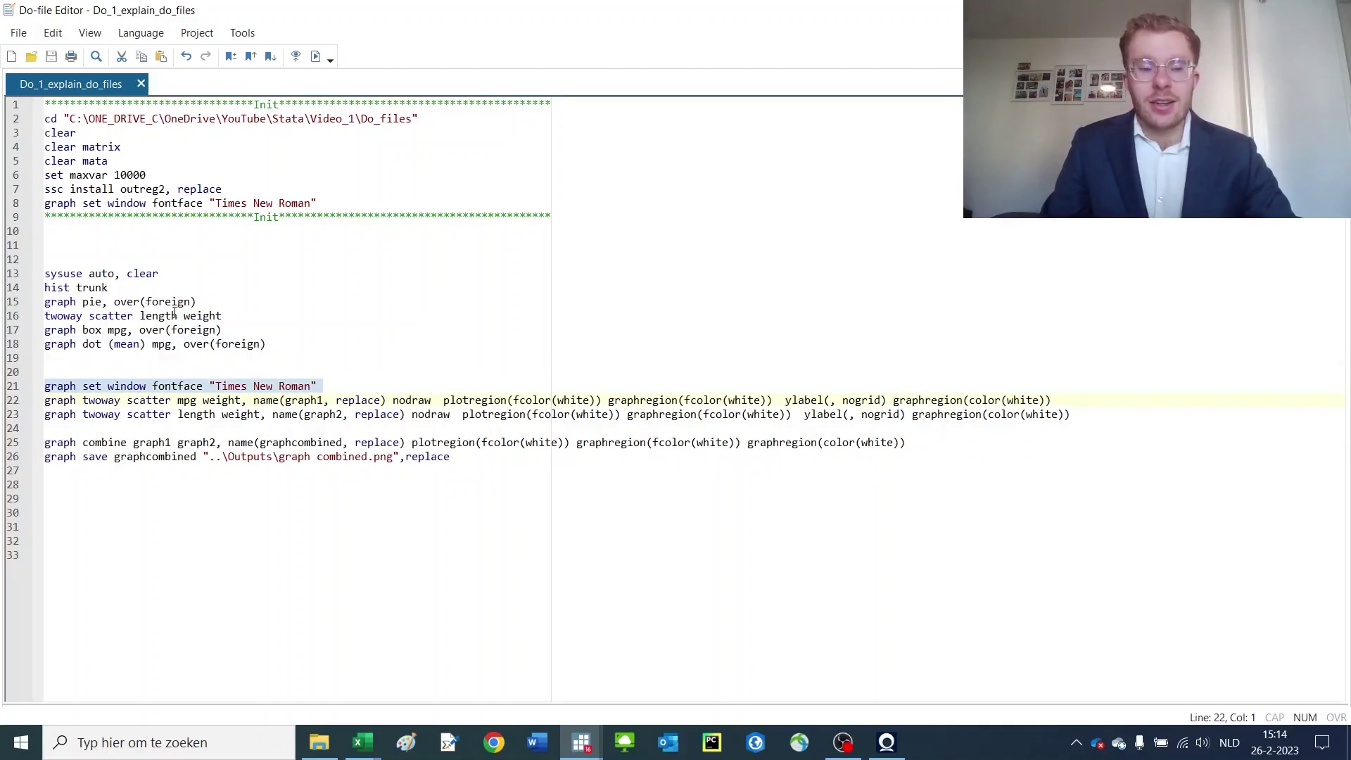
click(126, 401)
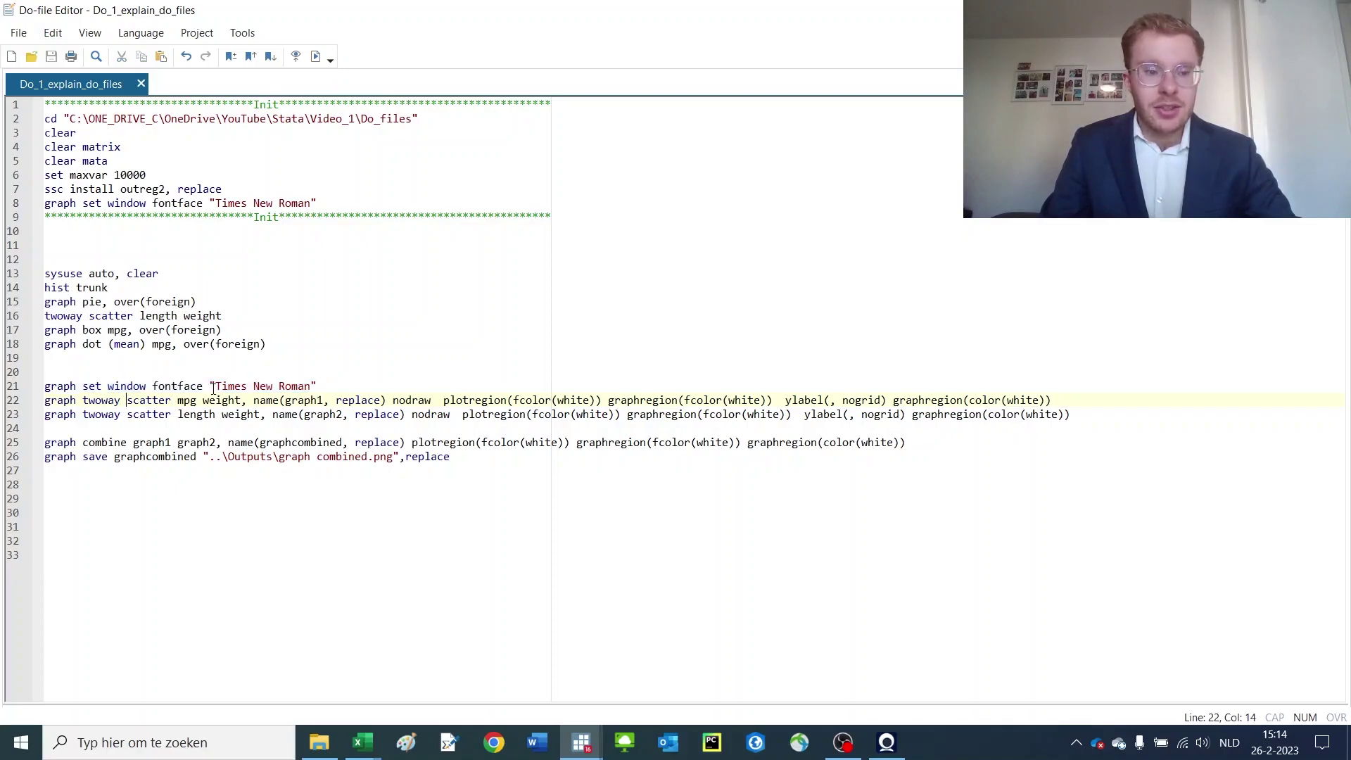
drag(317, 387, 44, 386)
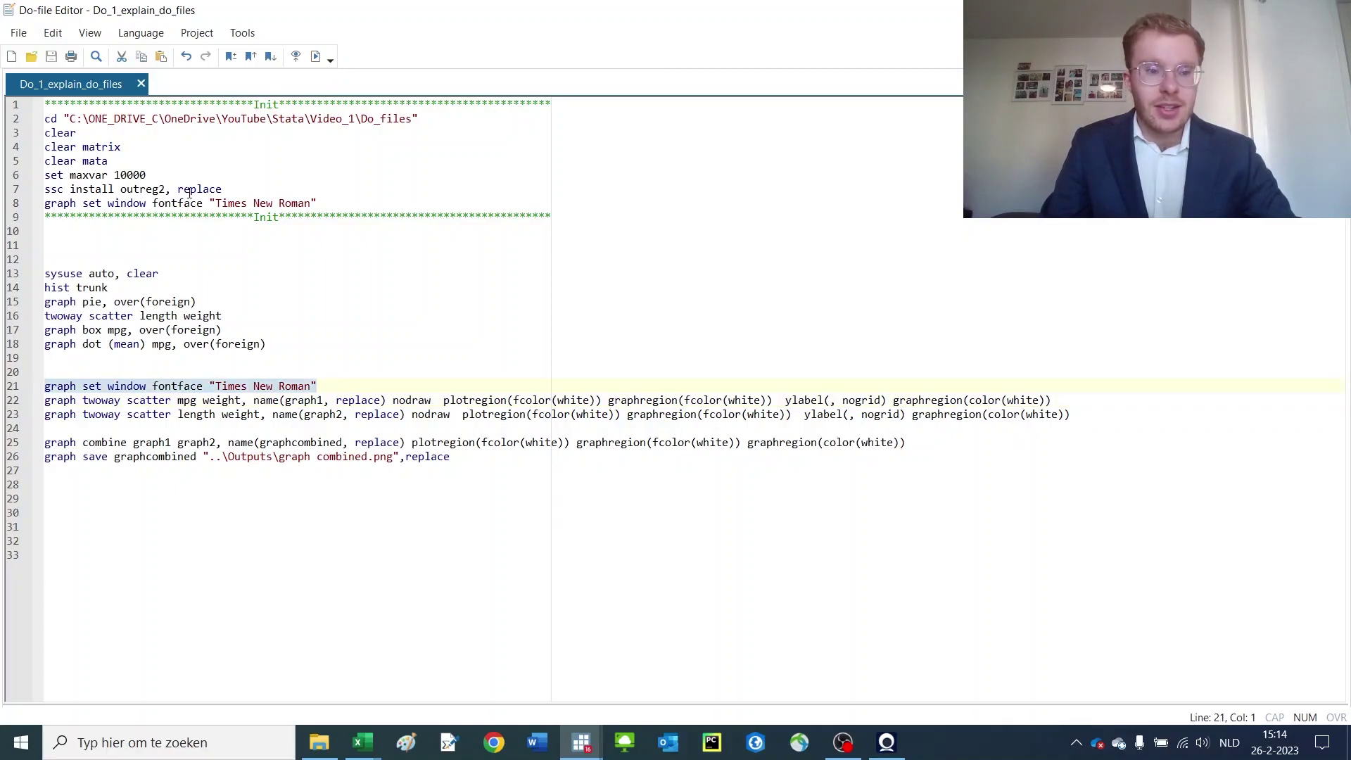
click(316, 56)
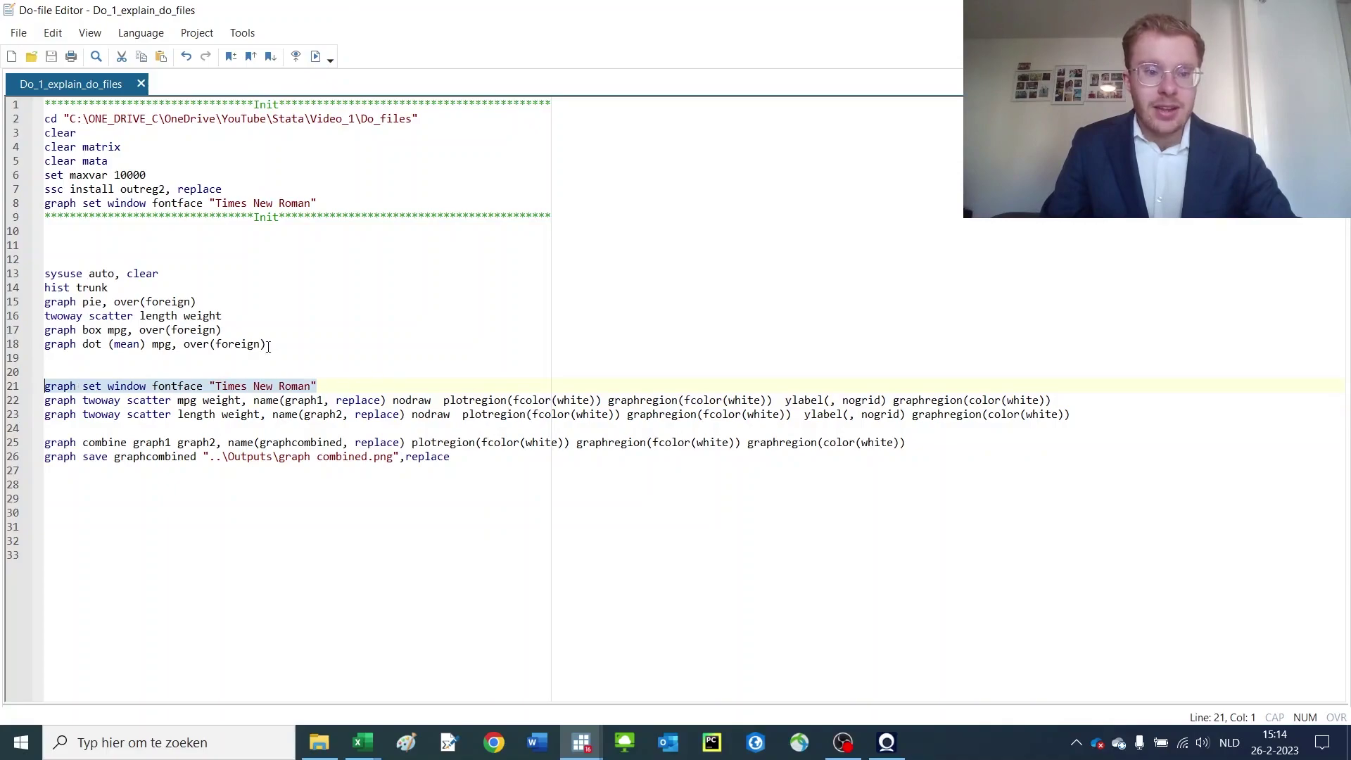
click(226, 392)
double_click(226, 392)
drag(226, 392, 316, 386)
click(328, 383)
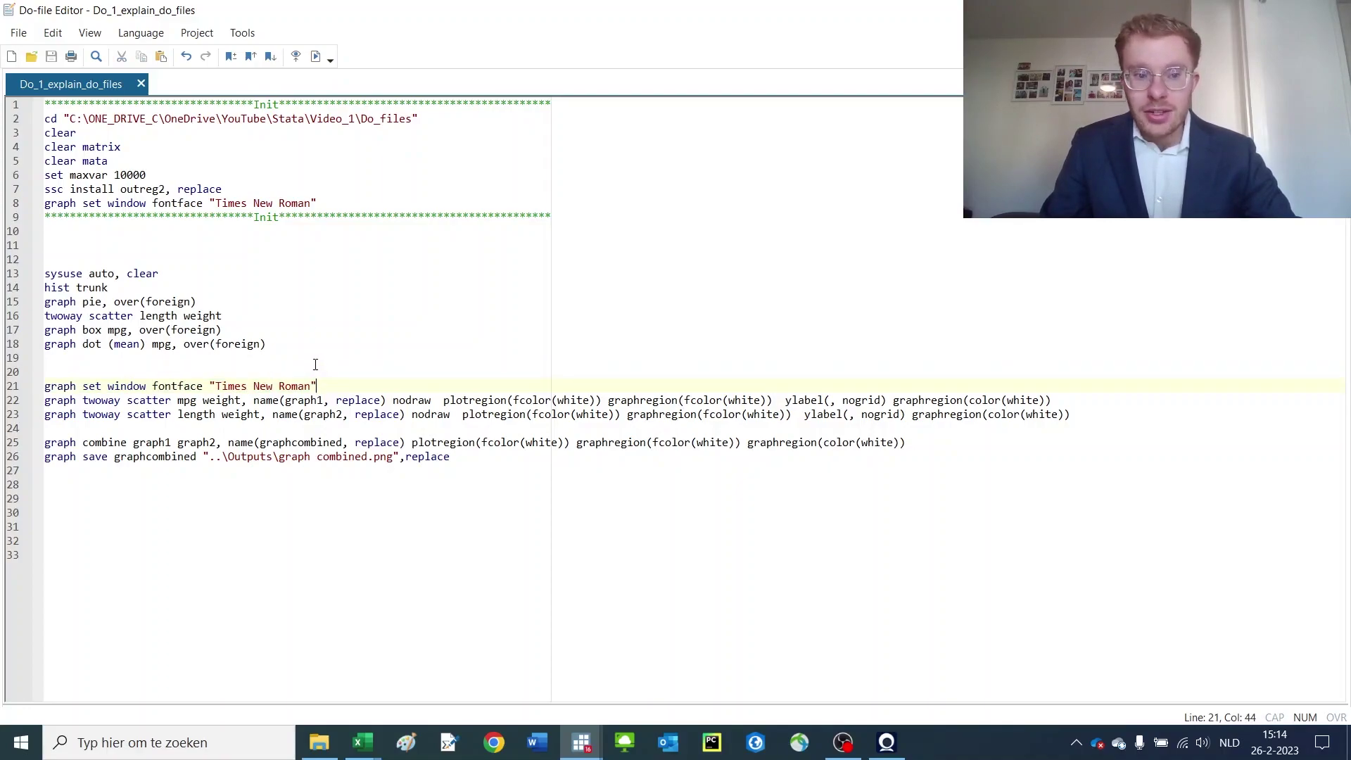
click(287, 230)
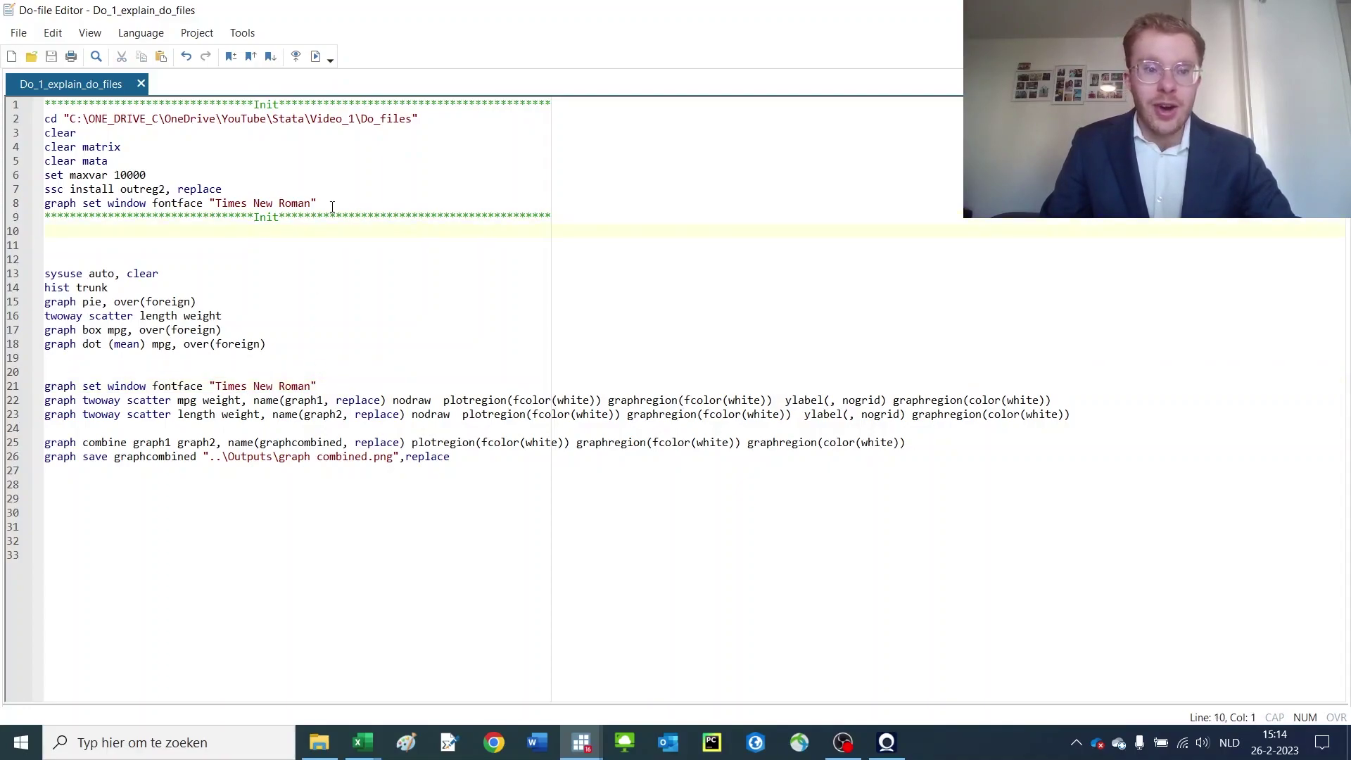
drag(333, 206, 8, 205)
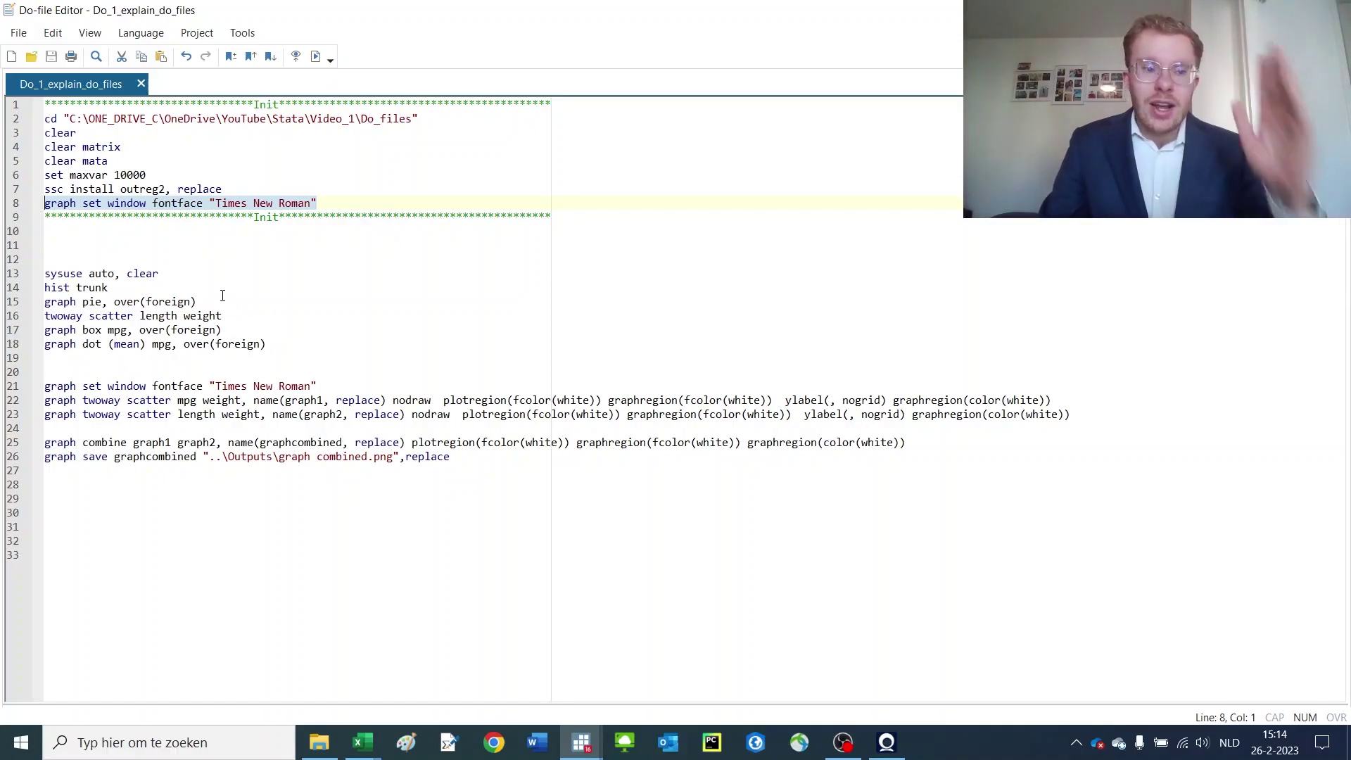
click(334, 383)
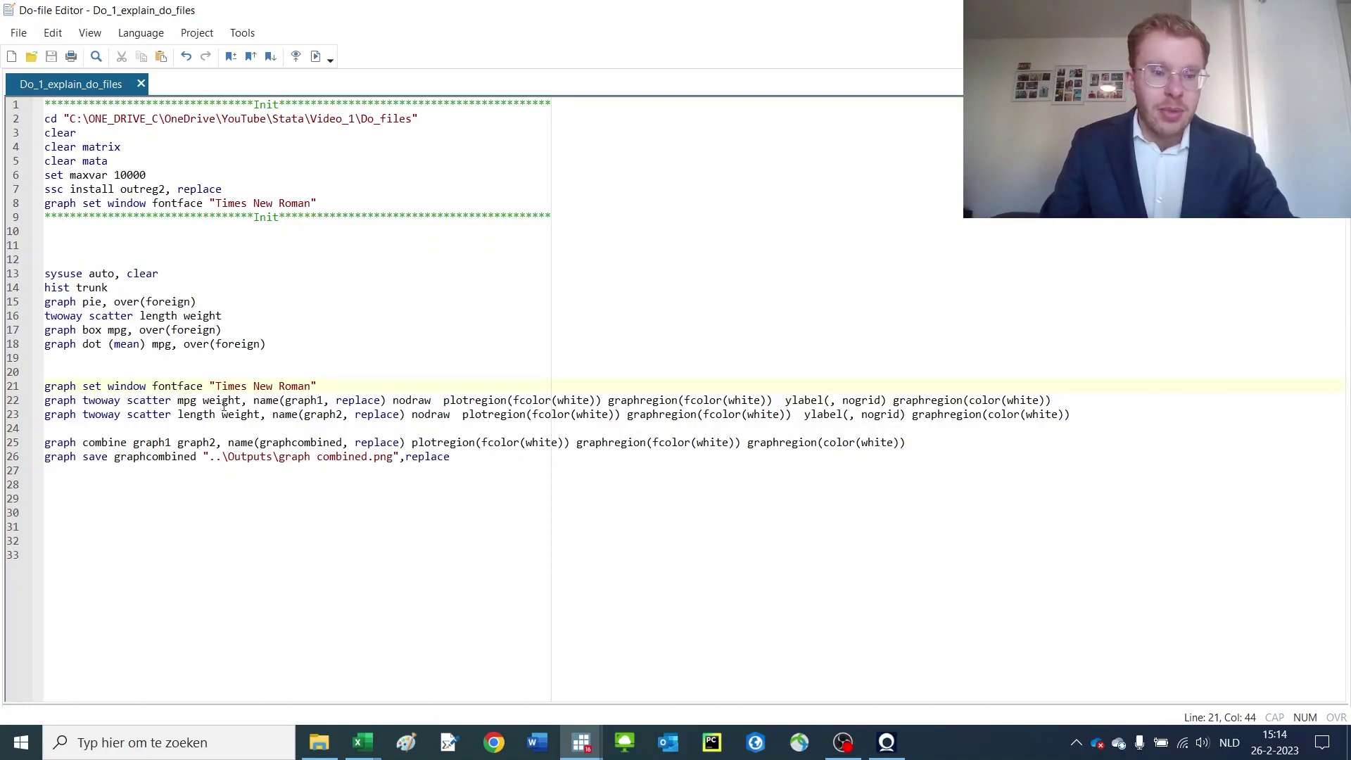
drag(241, 400, 44, 401)
key(ctrl+c)
mouse_move(581, 743)
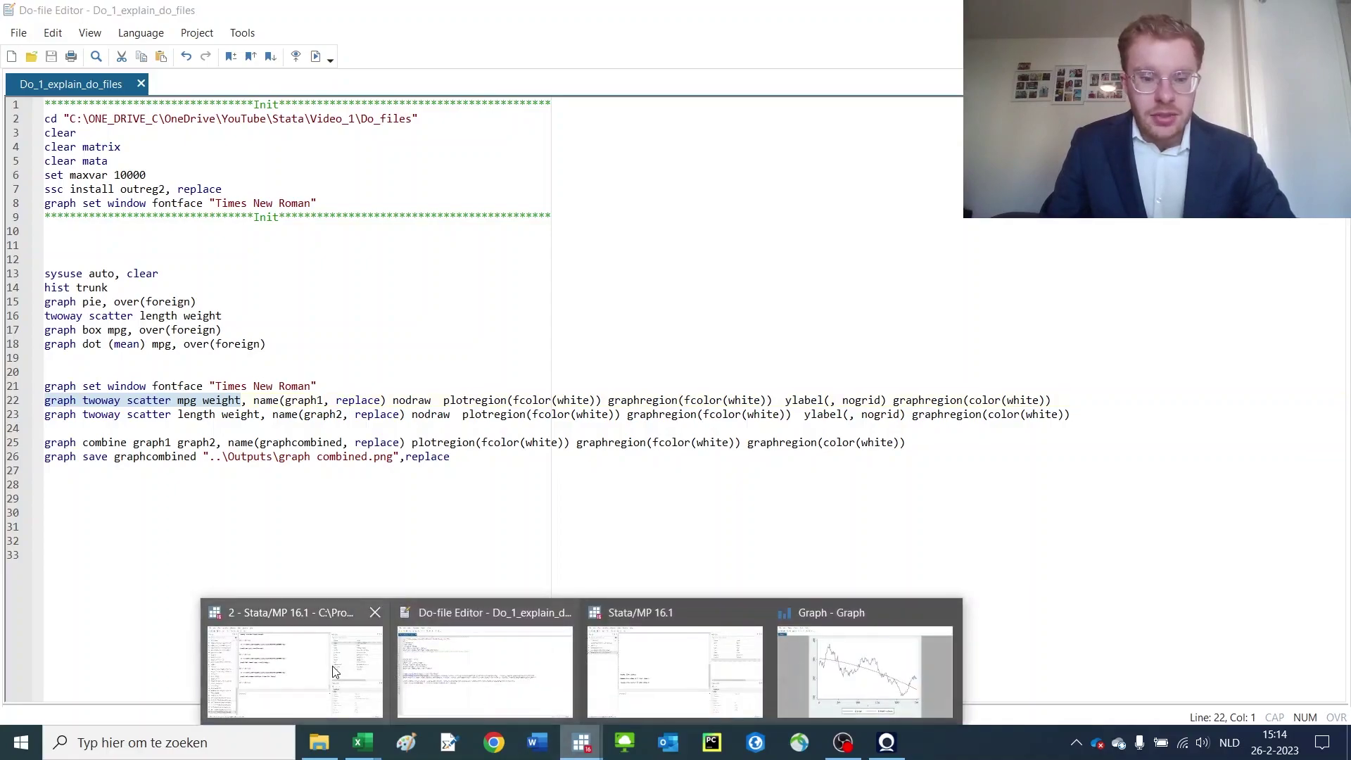
click(337, 672)
key(ctrl+v)
key(Return)
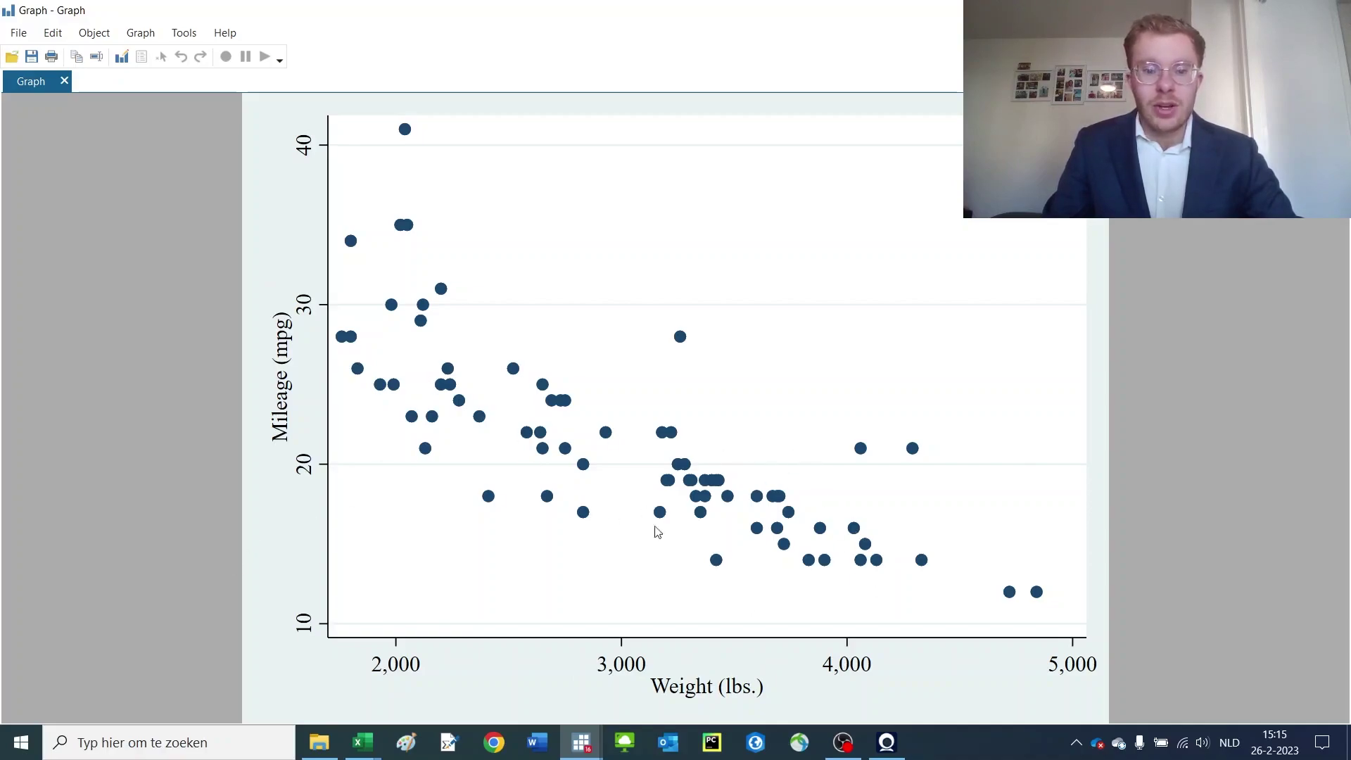
mouse_move(581, 741)
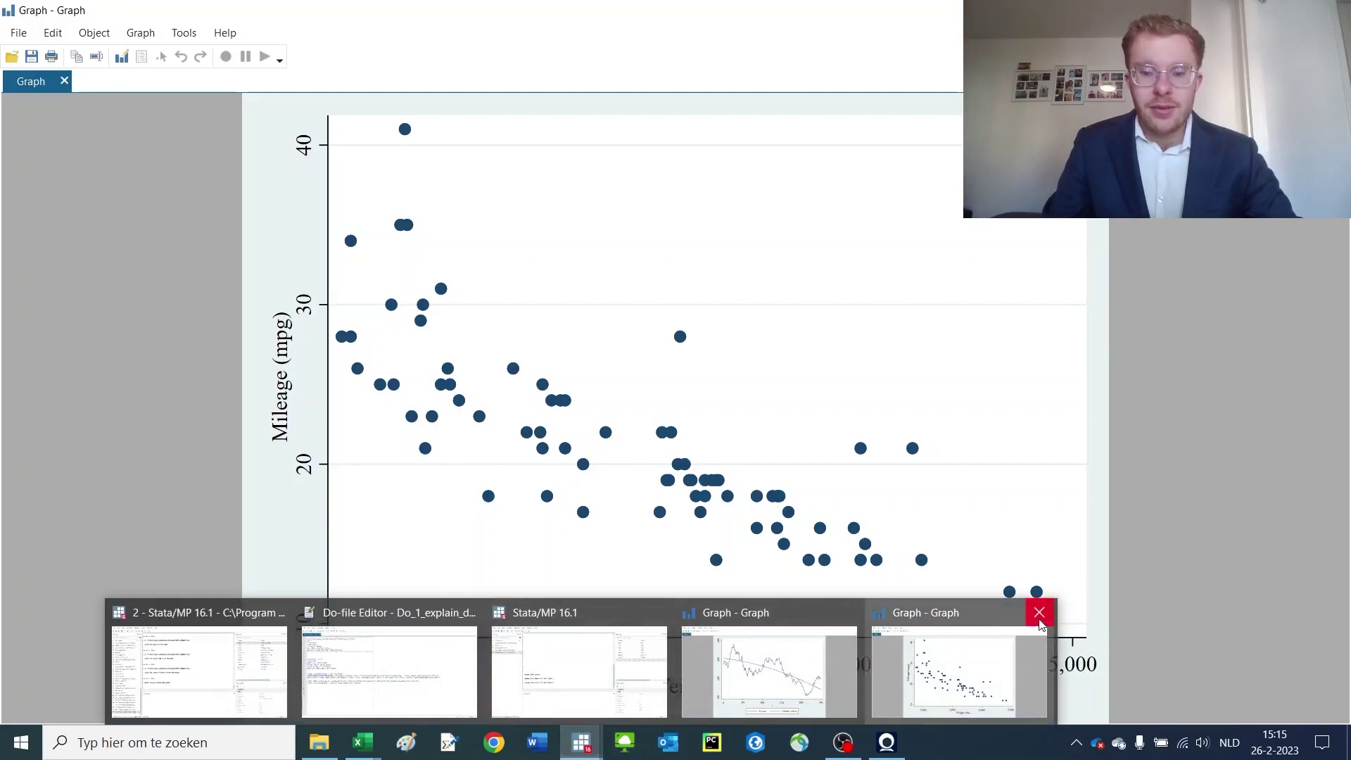
click(1039, 613)
click(529, 680)
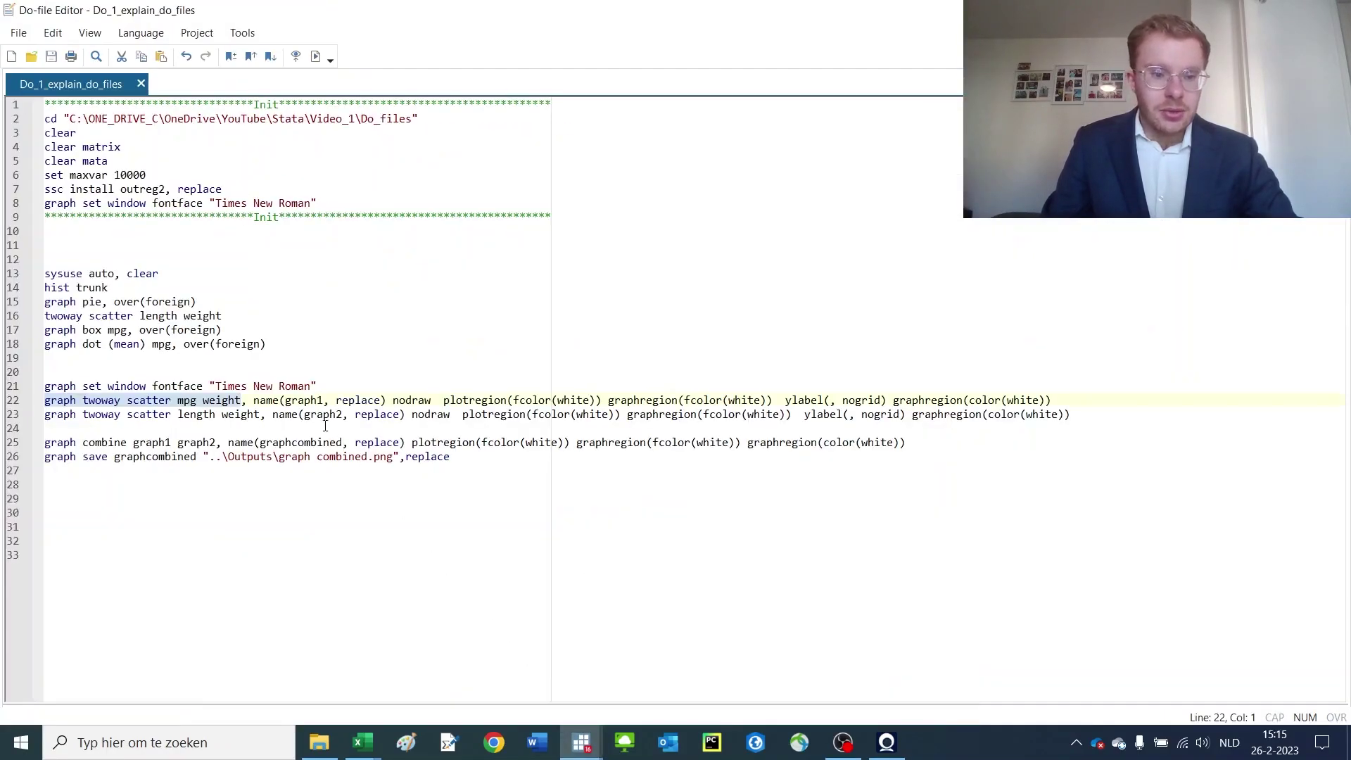
click(226, 400)
drag(45, 415, 158, 416)
click(191, 415)
click(274, 415)
click(254, 400)
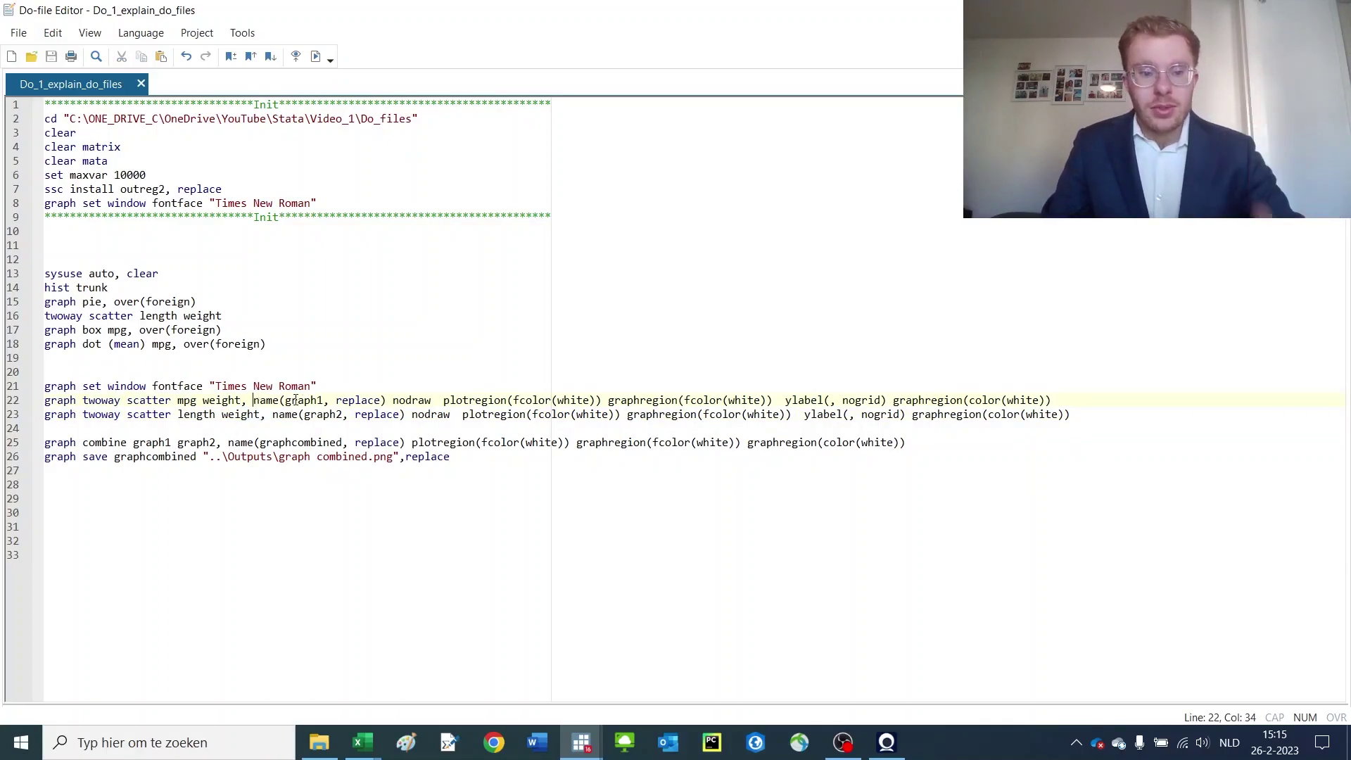
text(,)
drag(254, 399, 387, 399)
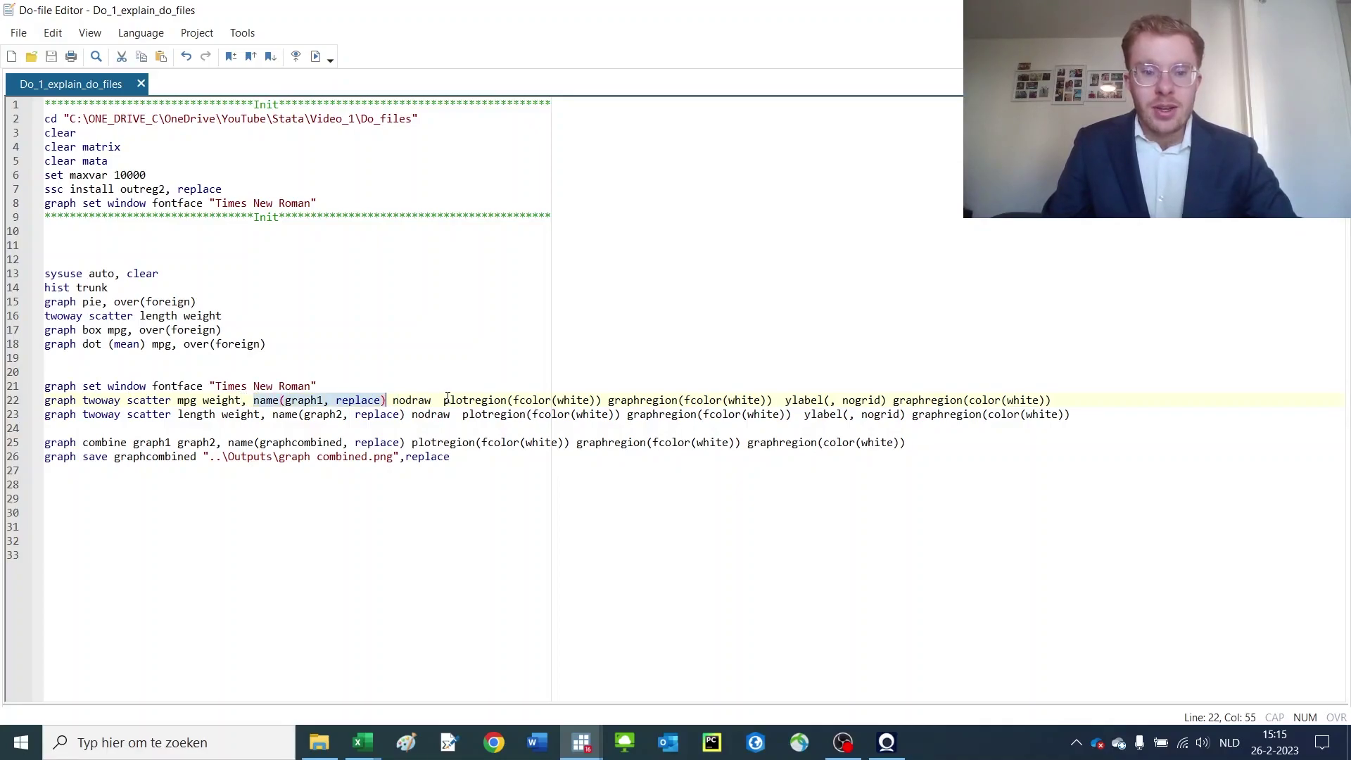
drag(444, 400, 1069, 403)
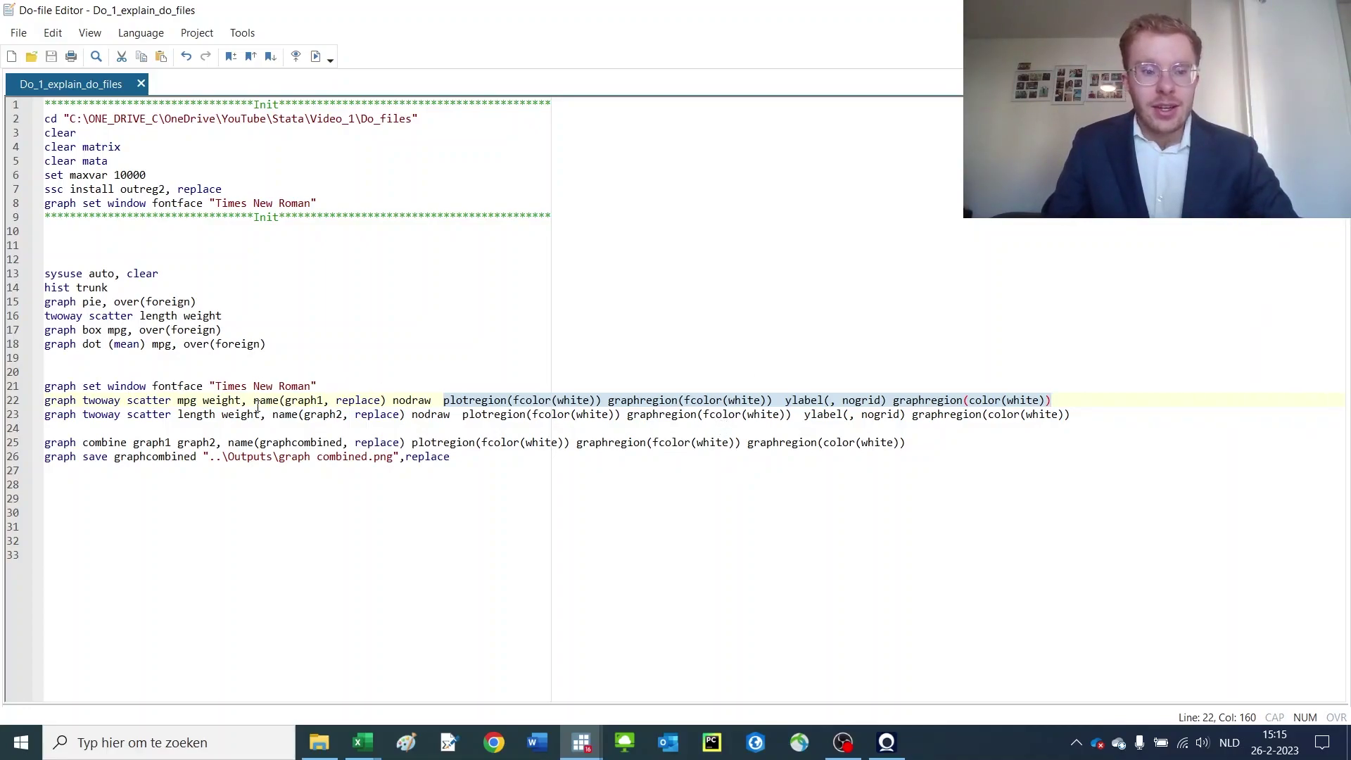
drag(254, 398, 454, 419)
drag(47, 443, 298, 444)
click(92, 437)
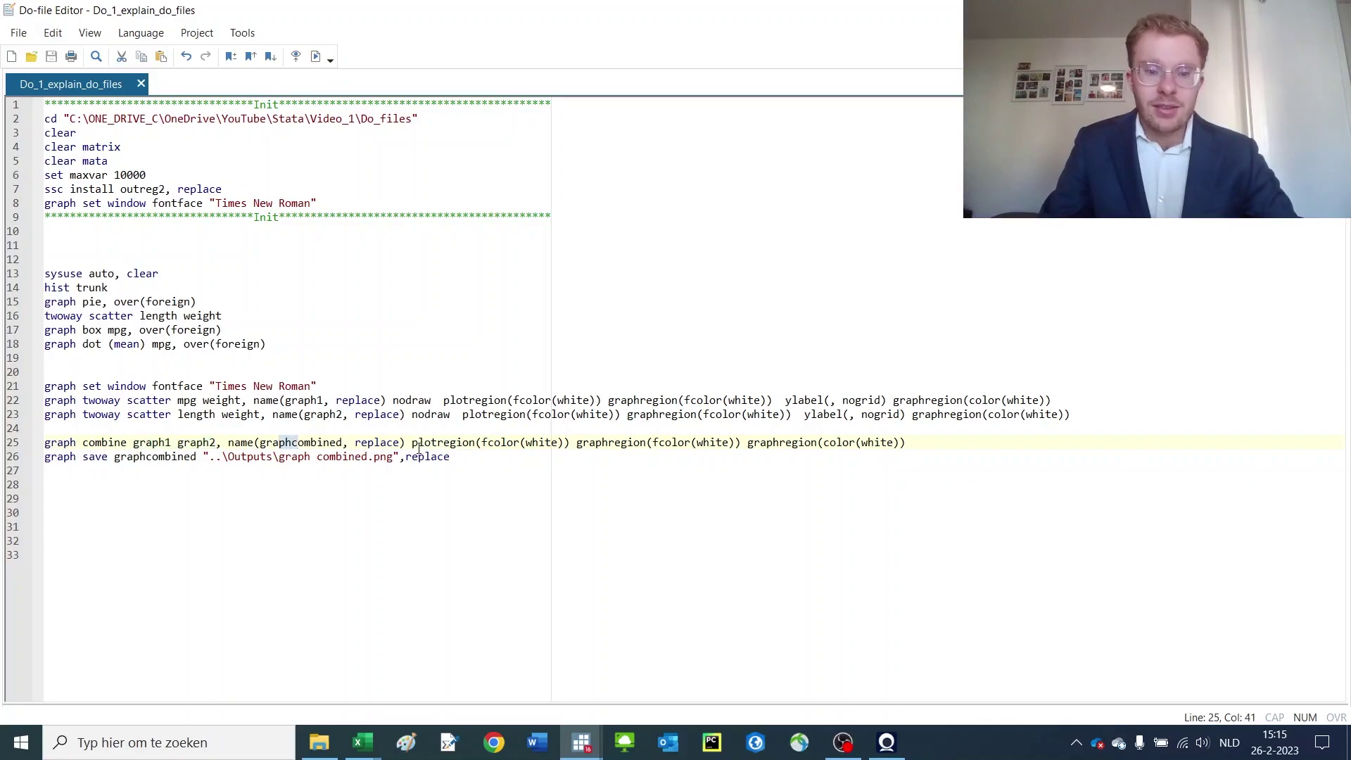
drag(415, 444, 798, 444)
drag(190, 483, 44, 386)
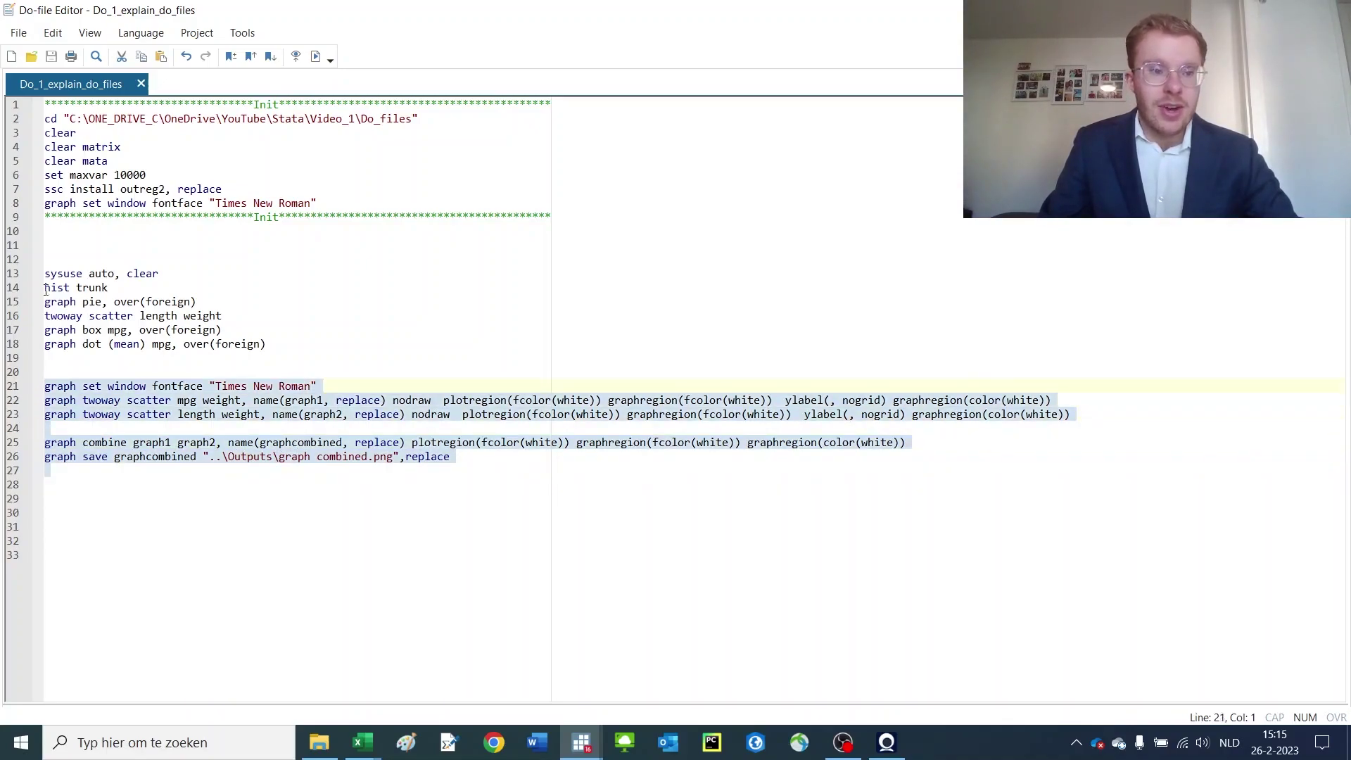
Step: Run lines 21–26 to build graphcombined, pairing Mileage-versus-Weight and Length-versus-Weight scatters
click(315, 60)
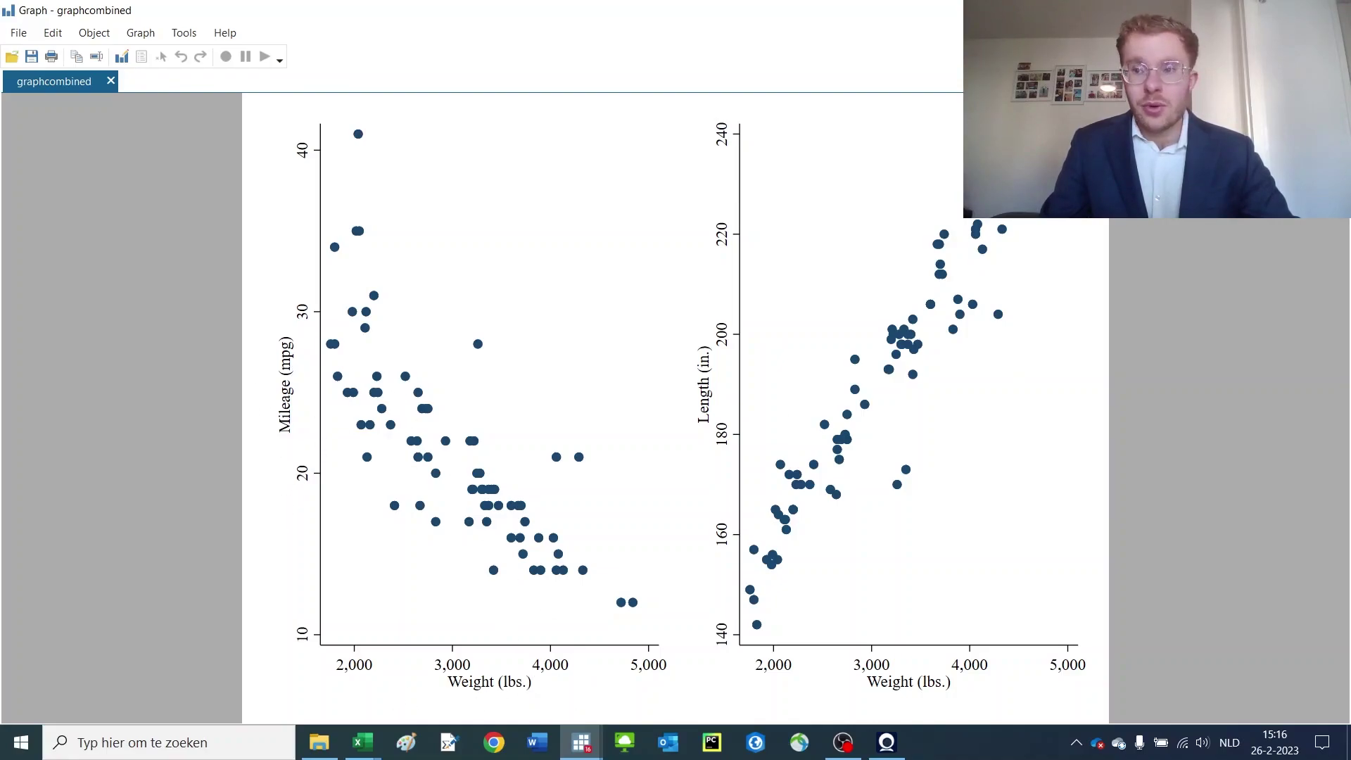
key(alt+Tab)
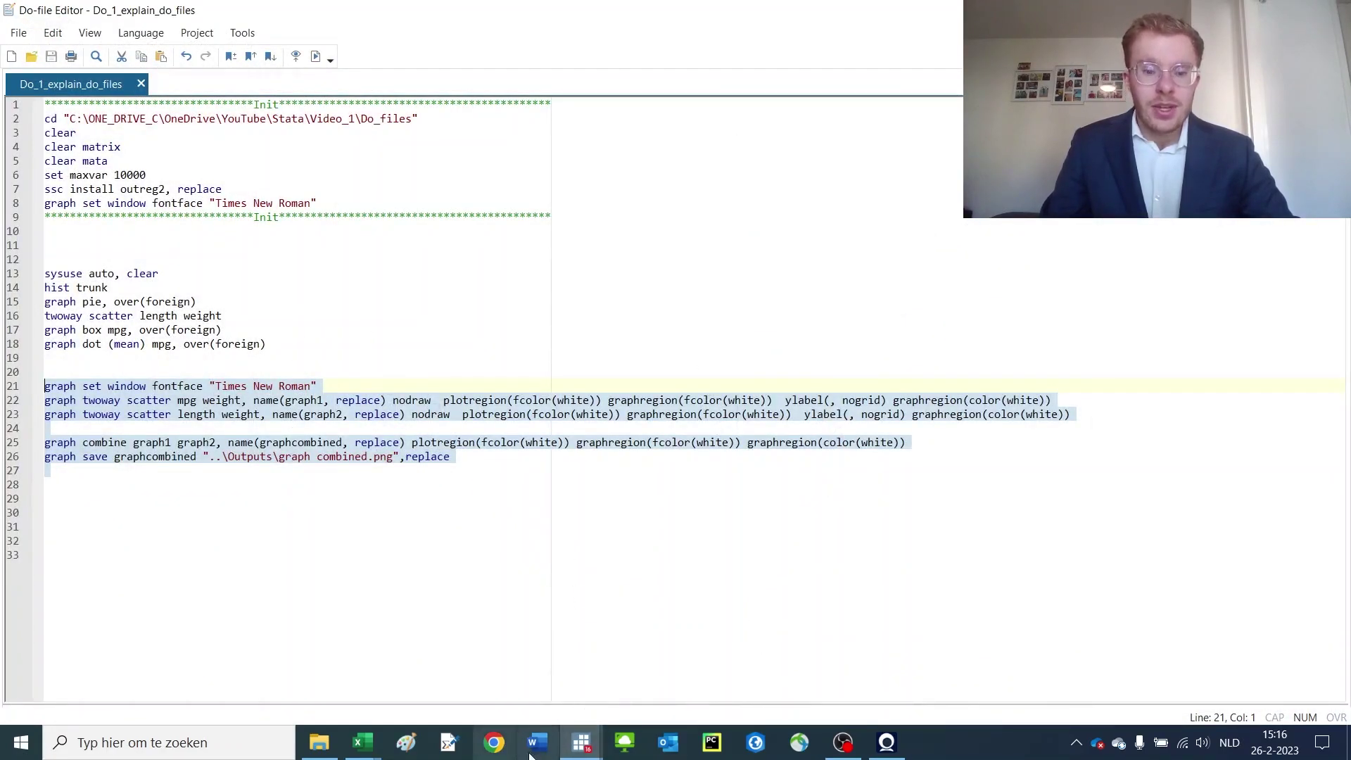
Step: Look up help twoway and scroll its list of plot types like scatter, line and area
mouse_move(581, 743)
click(327, 667)
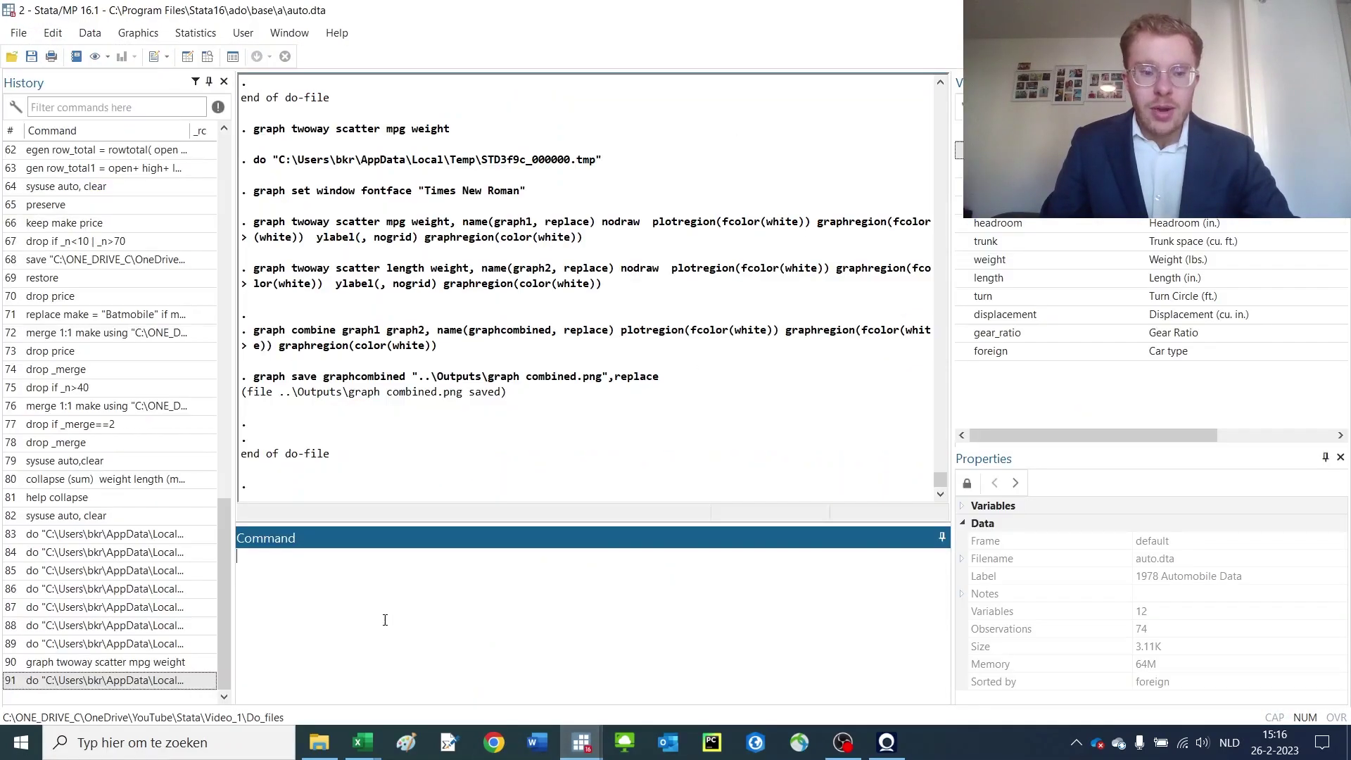
text(help twoway)
key(Return)
scroll(179, 411, down, 8)
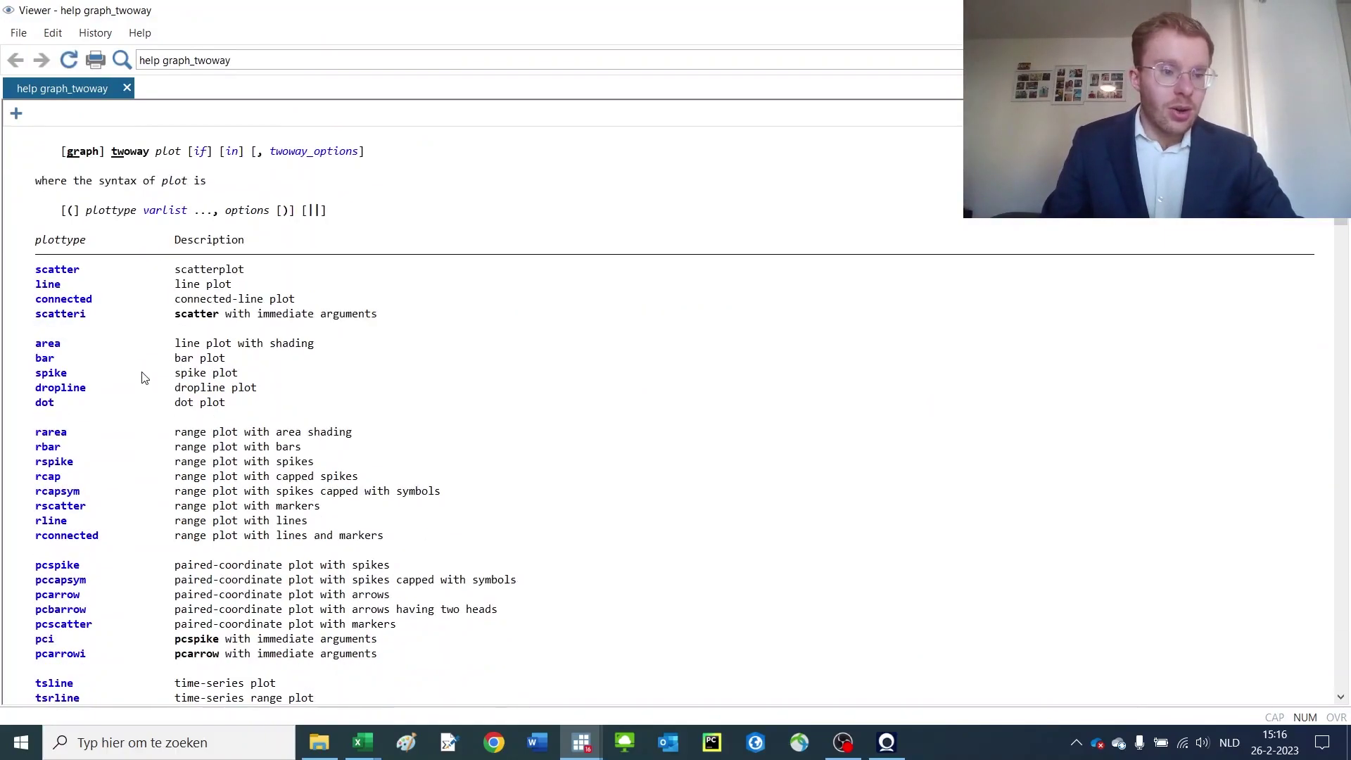
scroll(120, 276, down, 3)
scroll(152, 310, up, 2)
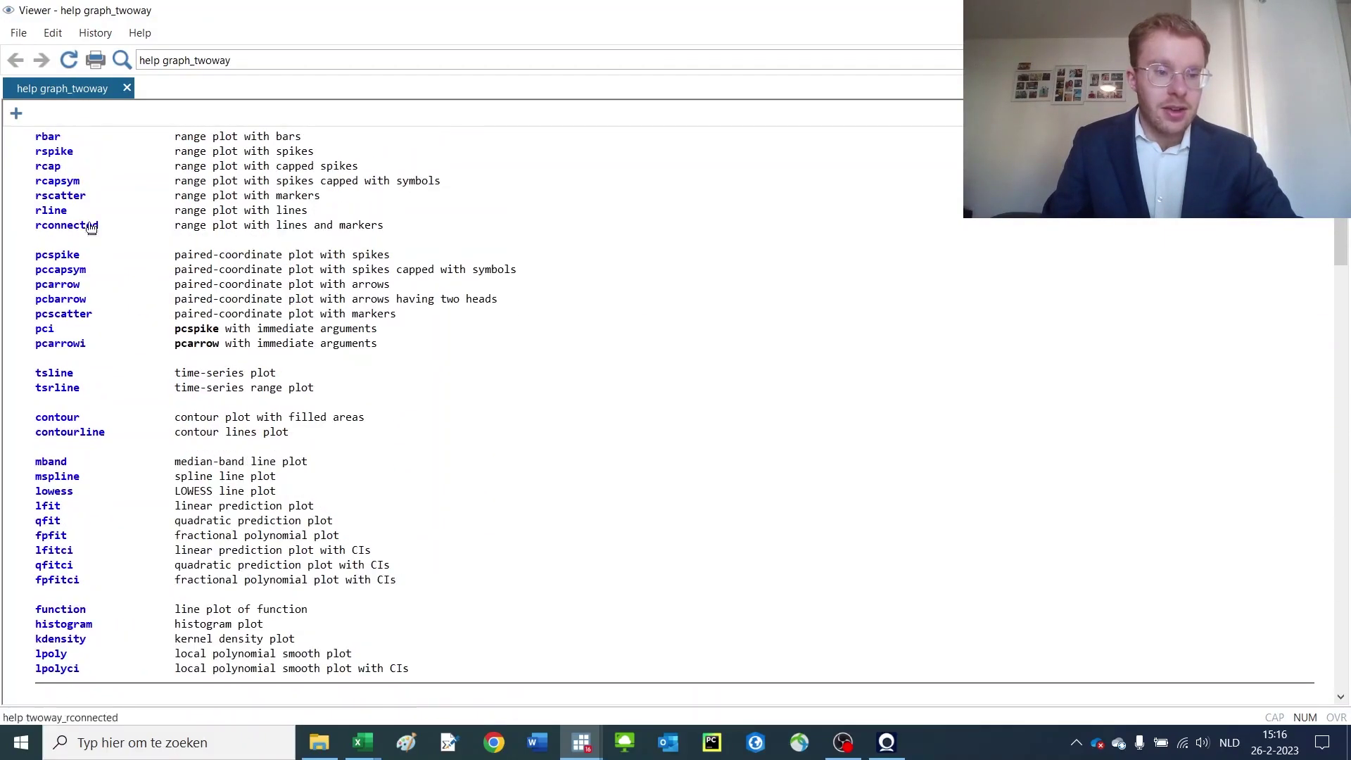
scroll(152, 312, up, 9)
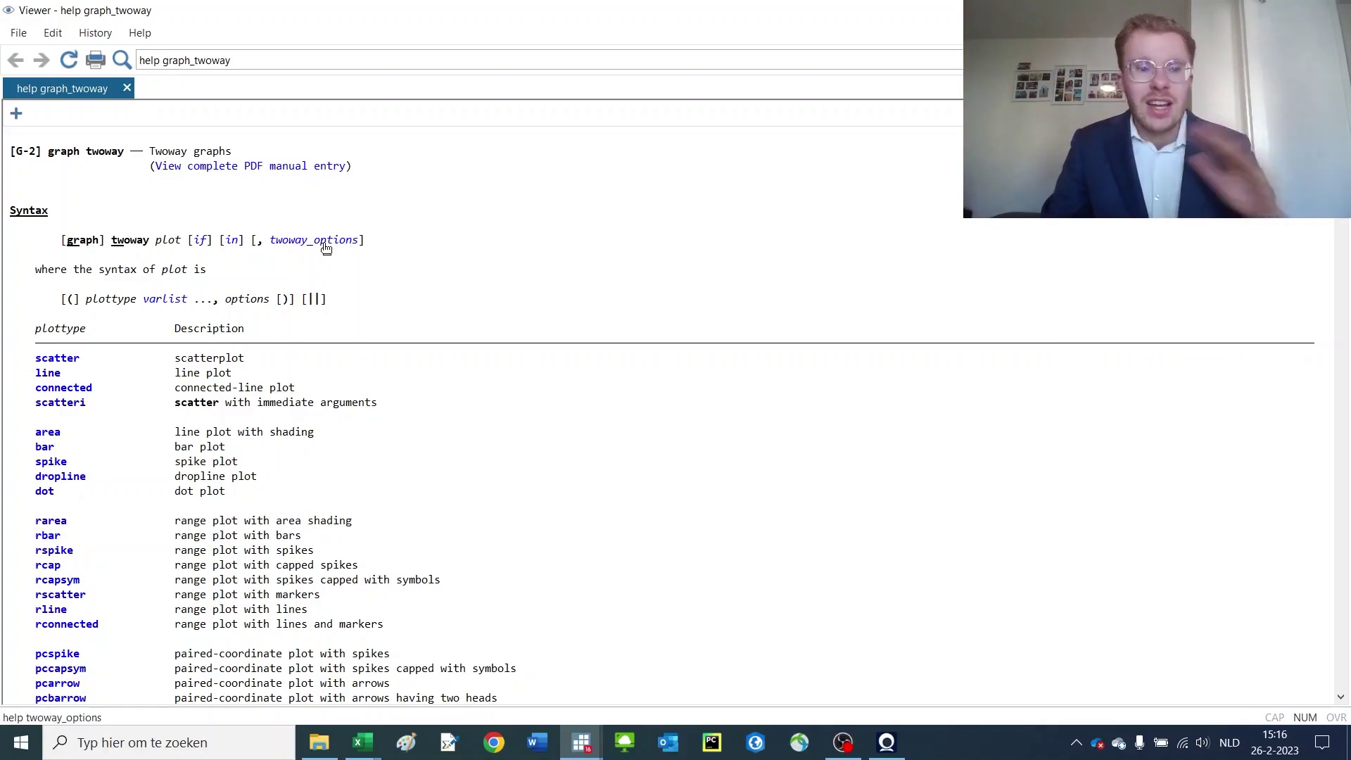
Step: Follow the twoway_options link and highlight its table of options
click(326, 246)
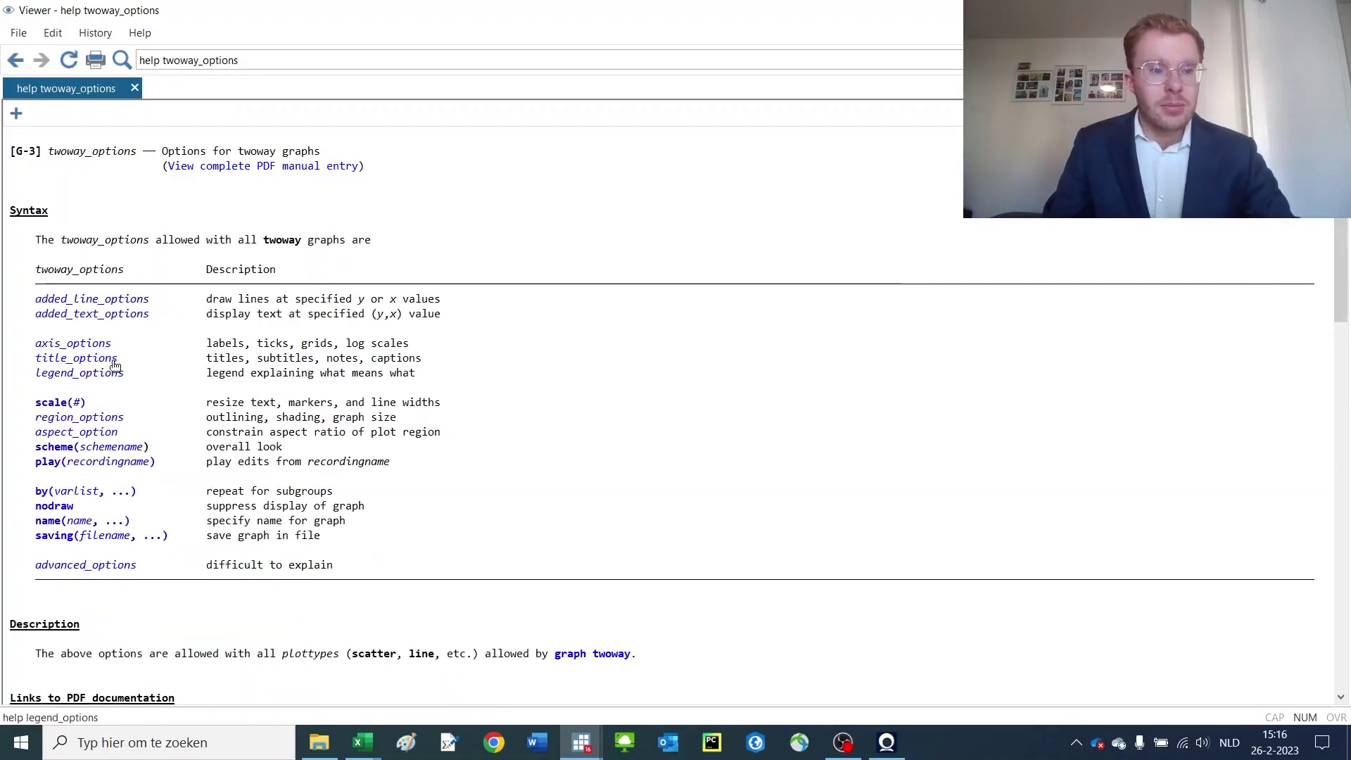
drag(78, 334, 215, 532)
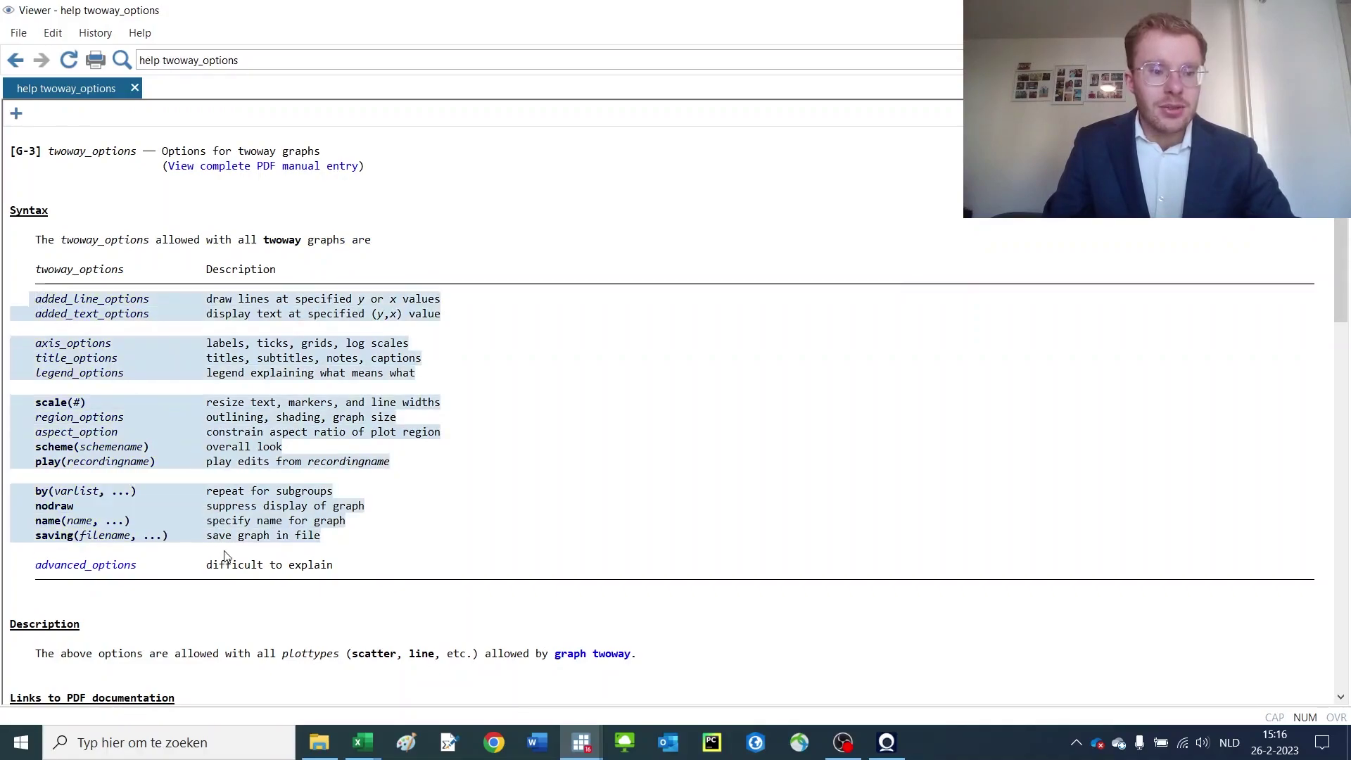